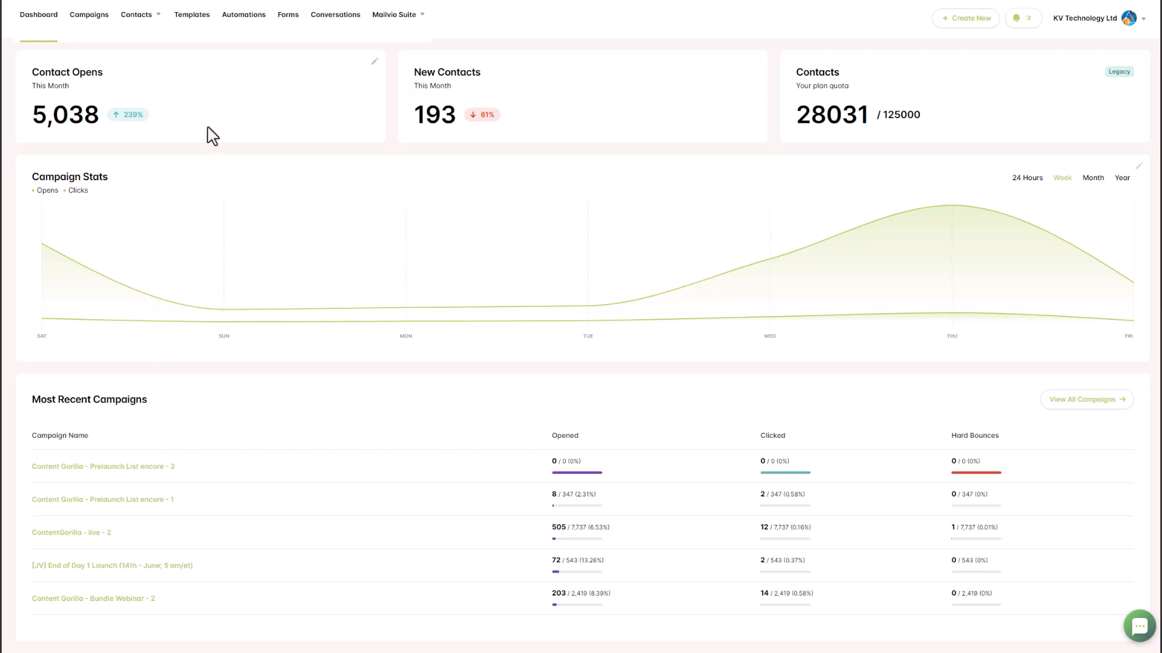
# Open the contact groups list and look over the existing groups.
pyautogui.moveTo(138, 22)
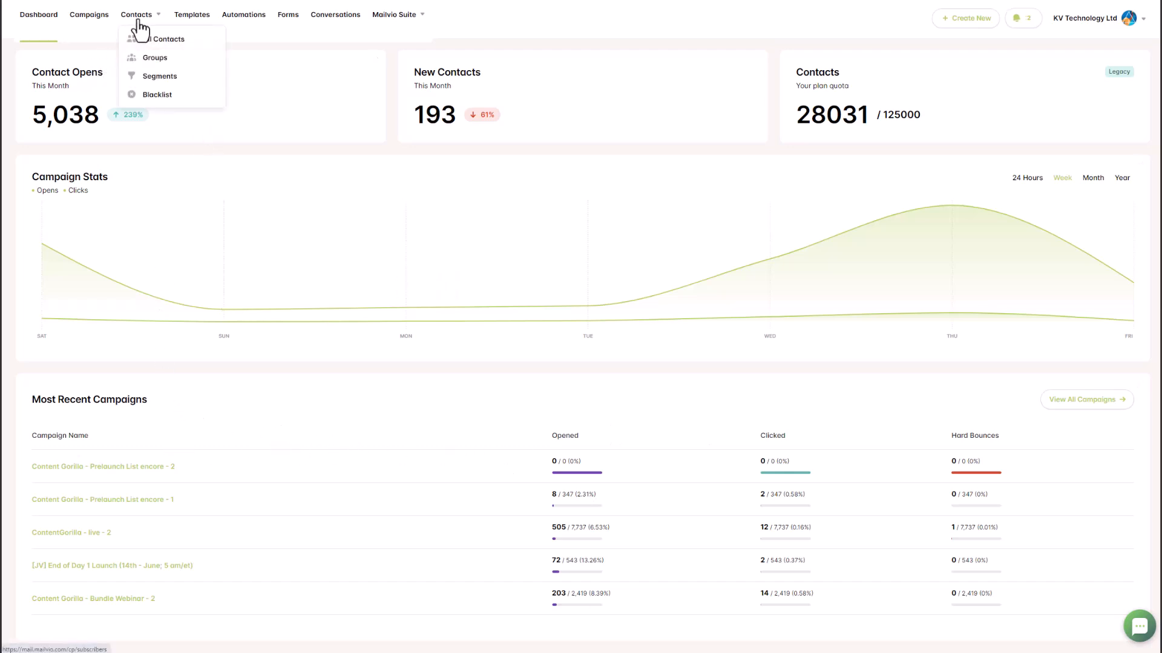
pyautogui.click(155, 59)
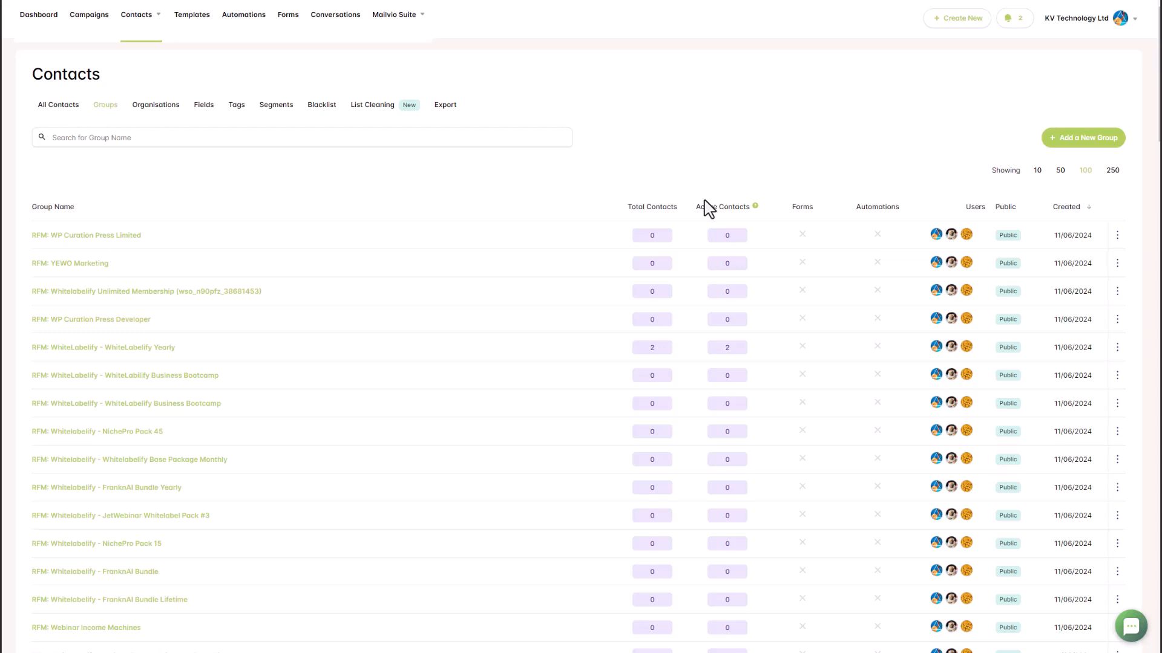
pyautogui.moveTo(159, 38)
# Create a new automation from scratch.
pyautogui.click(243, 17)
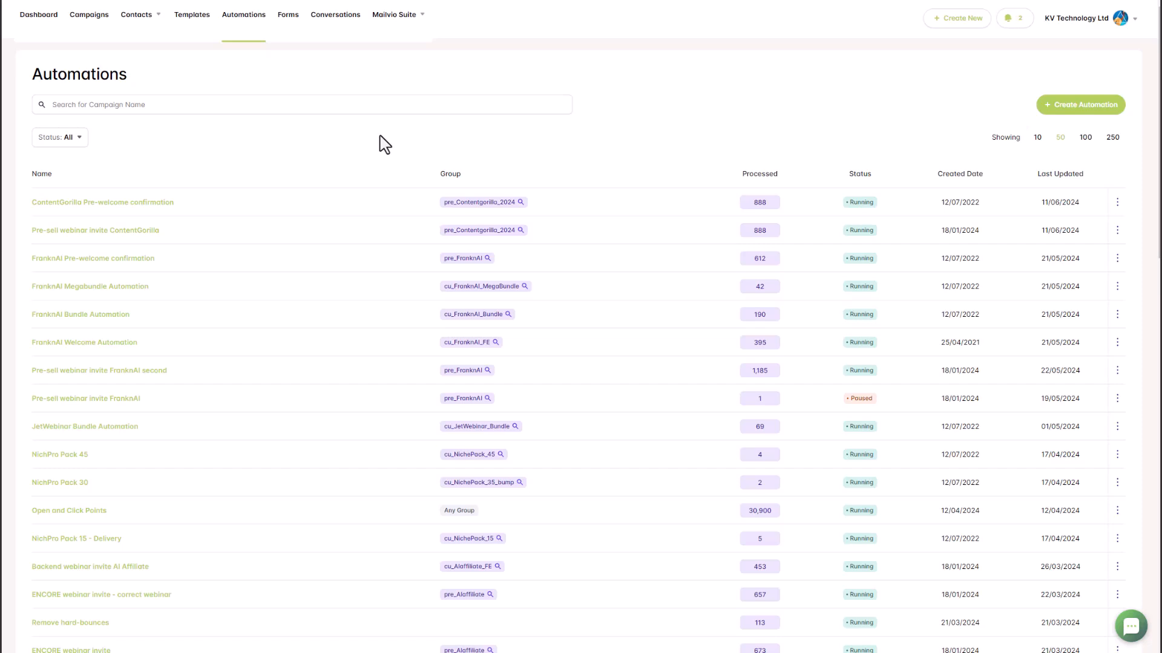
pyautogui.click(1064, 109)
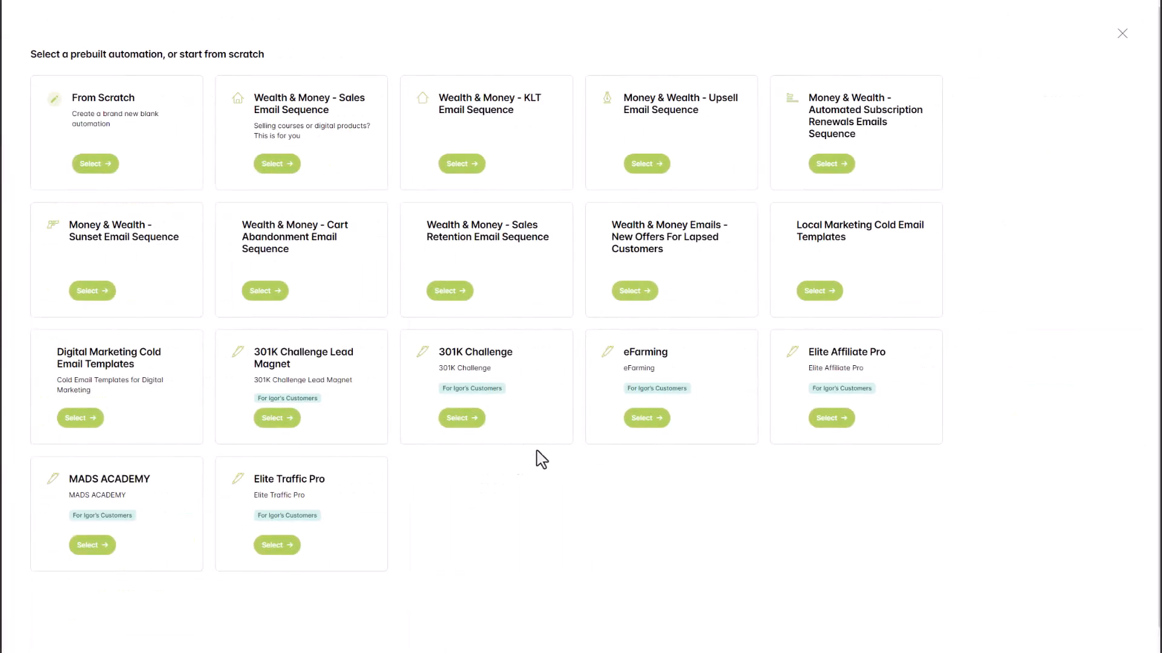
pyautogui.click(109, 169)
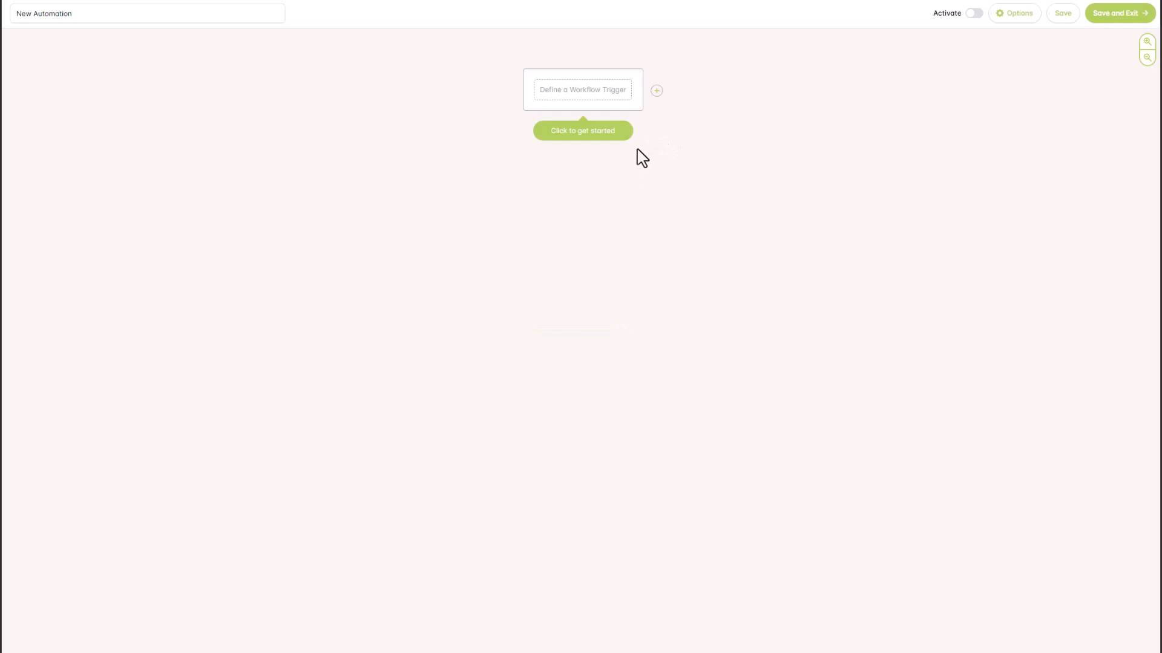
# Define the workflow trigger so that active contacts enter when they join the group abandon_AIaffiliate.
pyautogui.click(602, 97)
pyautogui.click(986, 113)
pyautogui.click(982, 156)
pyautogui.click(983, 161)
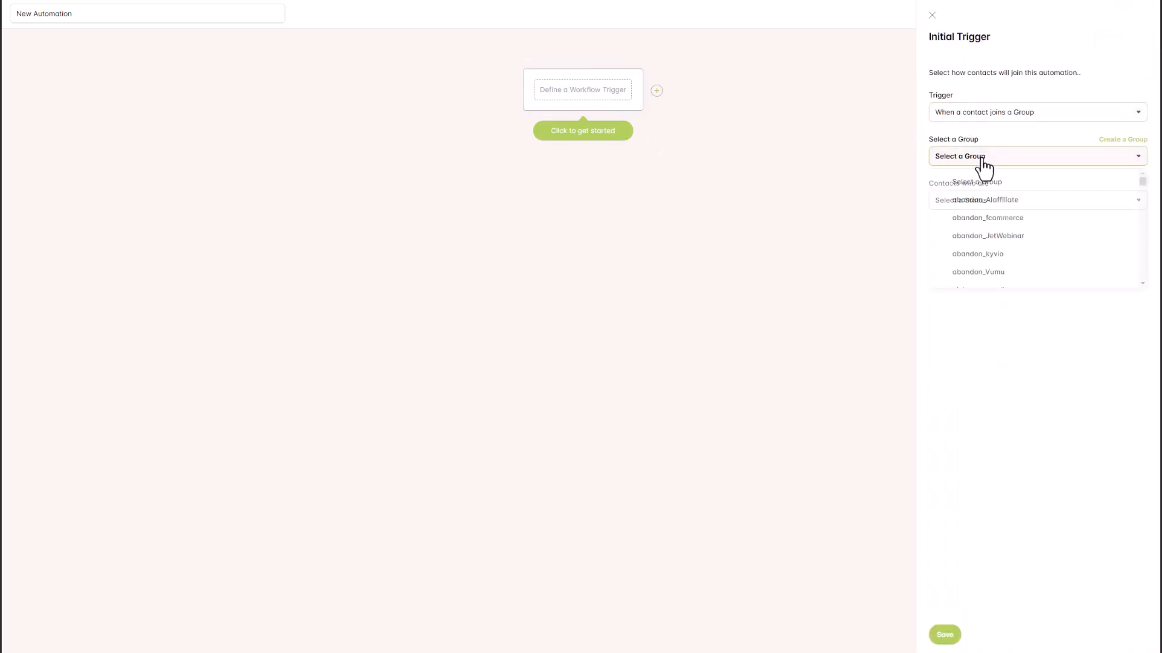
pyautogui.click(991, 203)
pyautogui.click(988, 204)
pyautogui.click(987, 242)
pyautogui.click(935, 640)
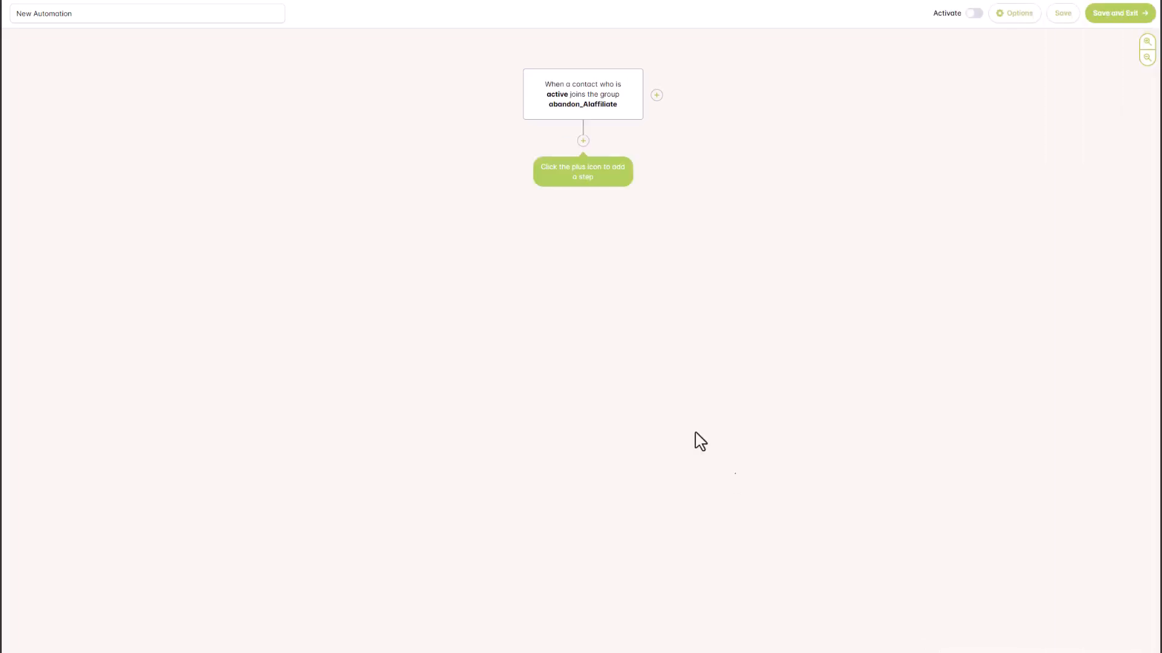
# Add an Action step below the trigger and look through its available action types.
pyautogui.click(582, 141)
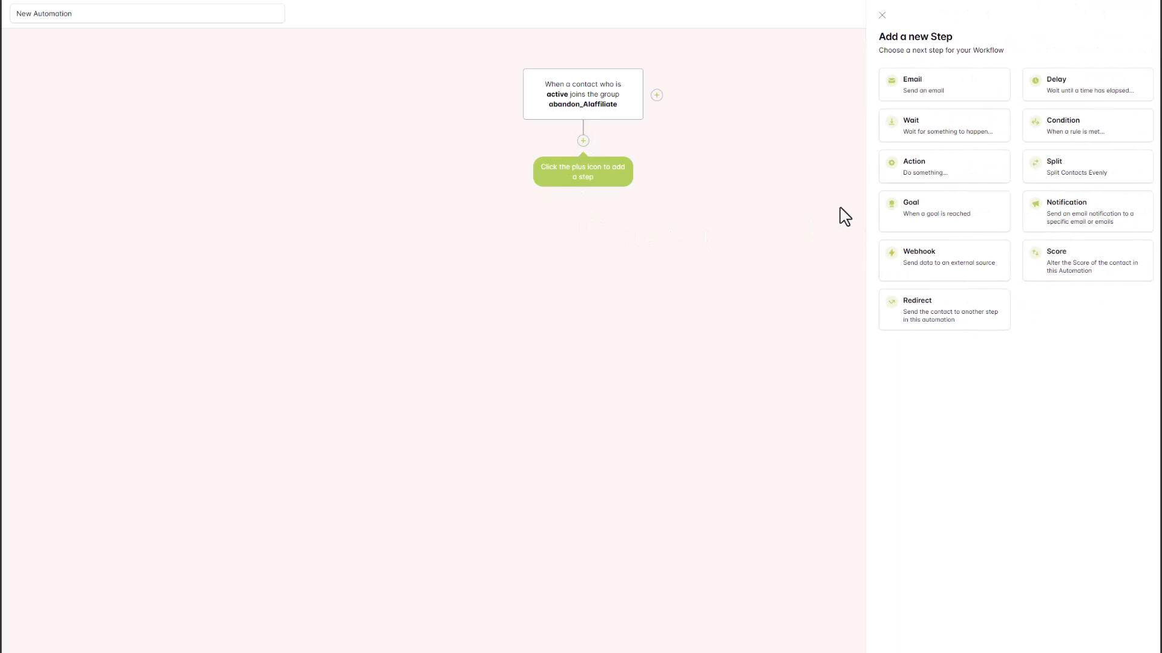
pyautogui.hotkey('ctrl', '+')
pyautogui.hotkey('ctrl', '+')
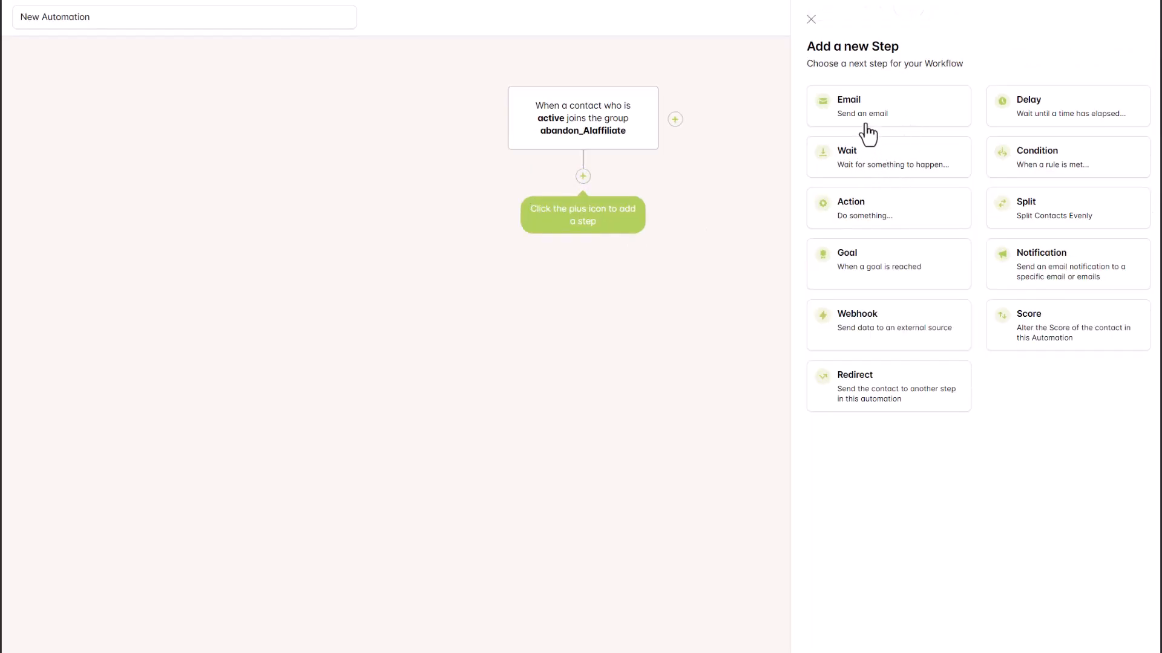
pyautogui.click(859, 207)
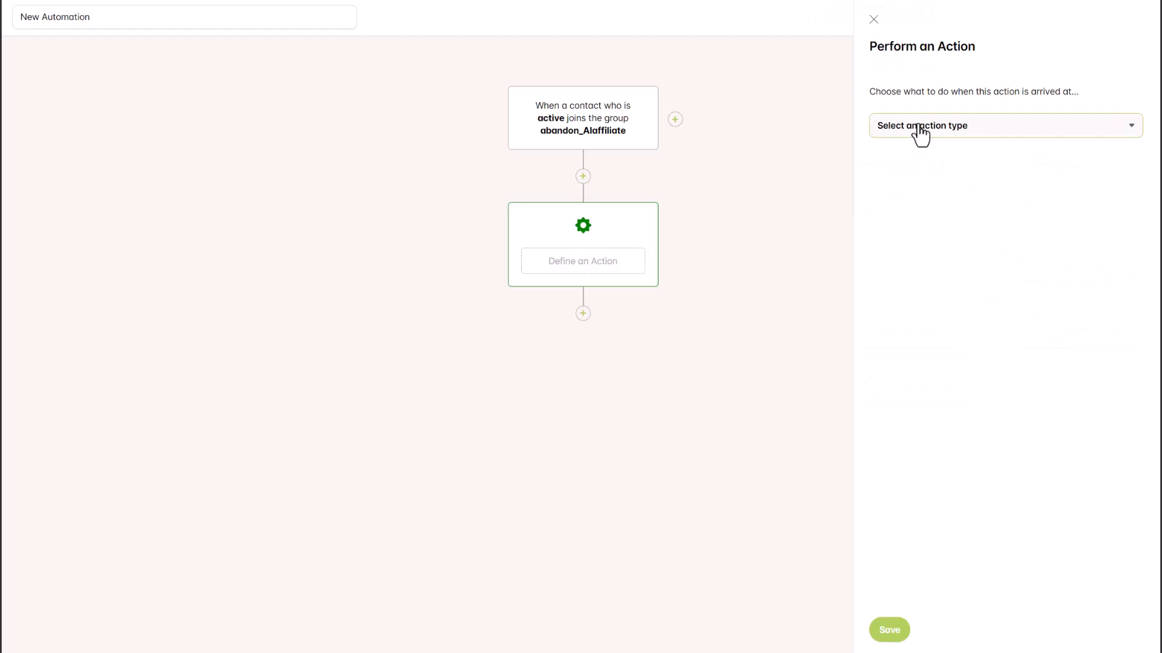
pyautogui.click(920, 127)
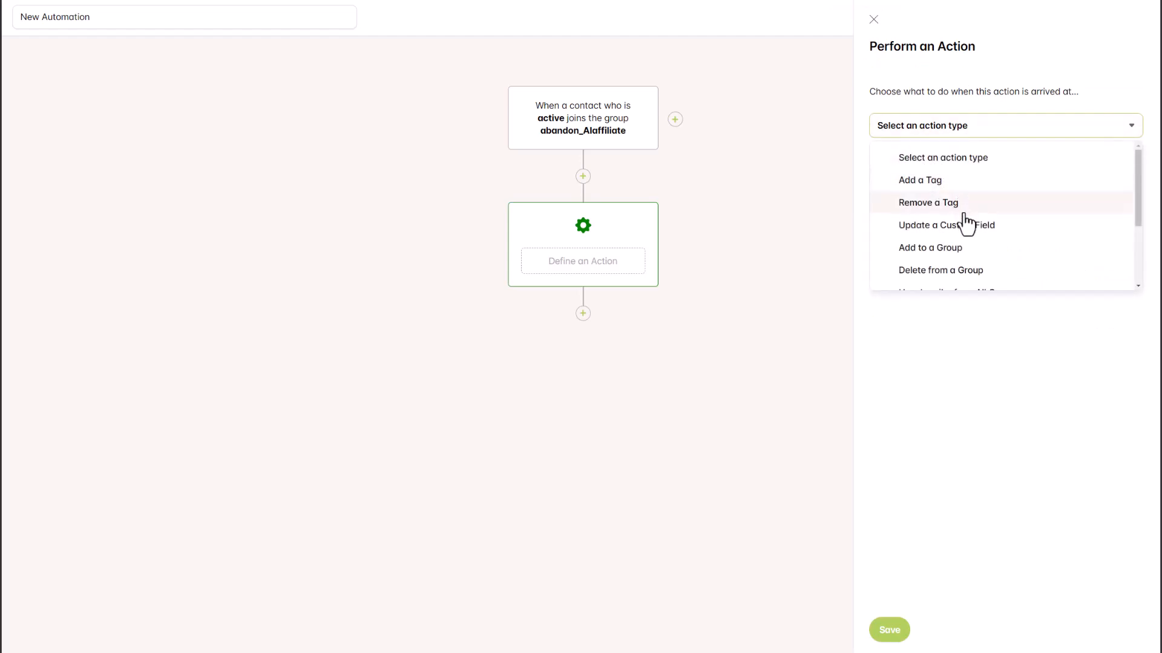
pyautogui.scroll(-2, 963, 221)
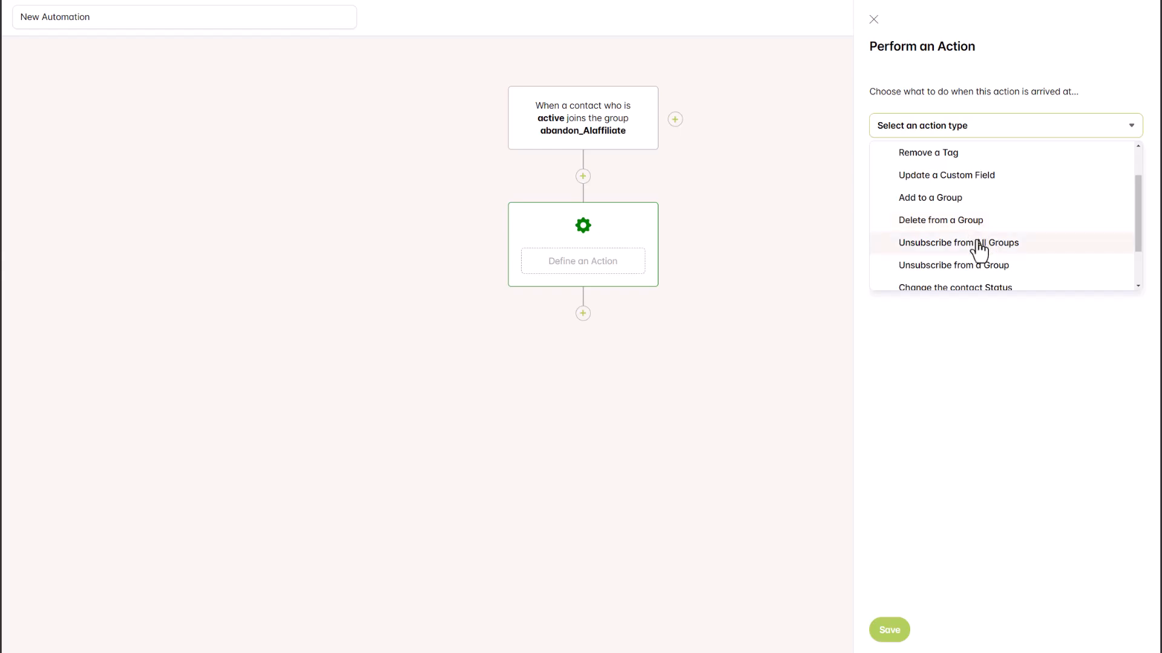
pyautogui.scroll(-2, 975, 248)
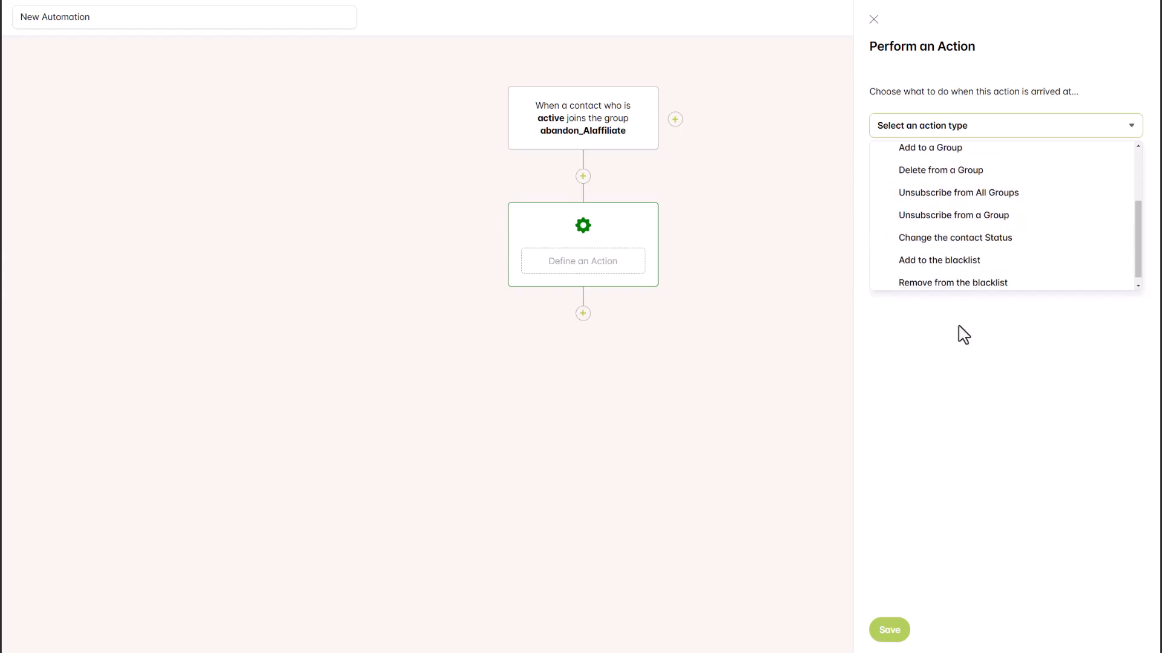
# Define the action step as Add a Tag with the tag 21-day recurring machine and save it.
pyautogui.click(873, 19)
pyautogui.click(638, 268)
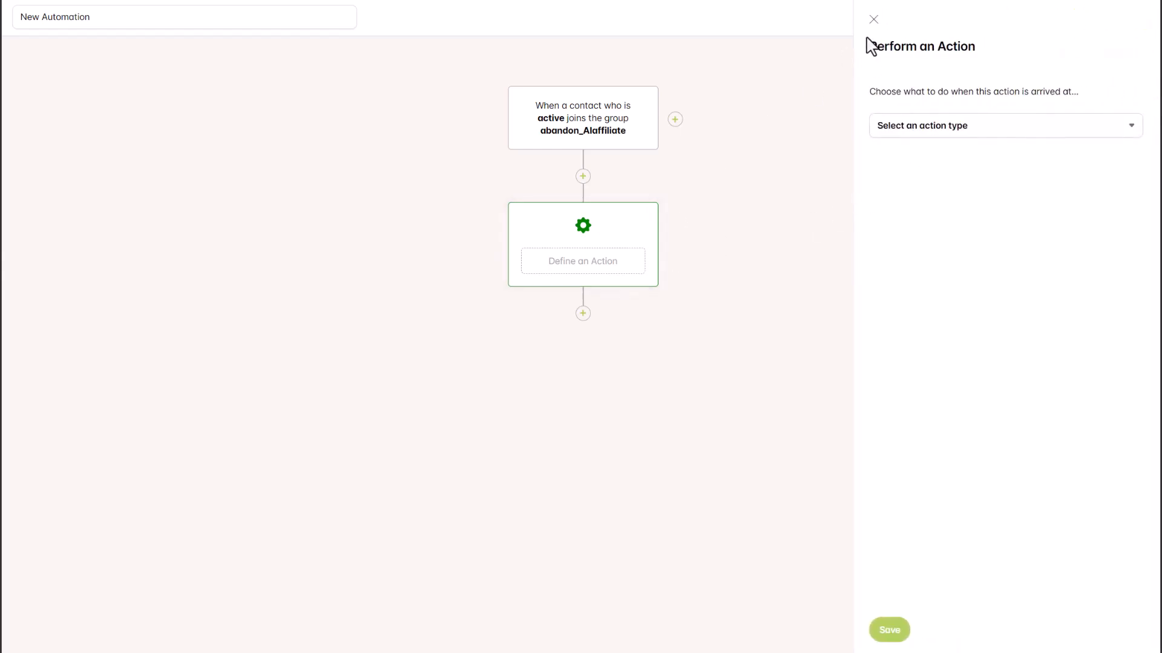
pyautogui.click(932, 135)
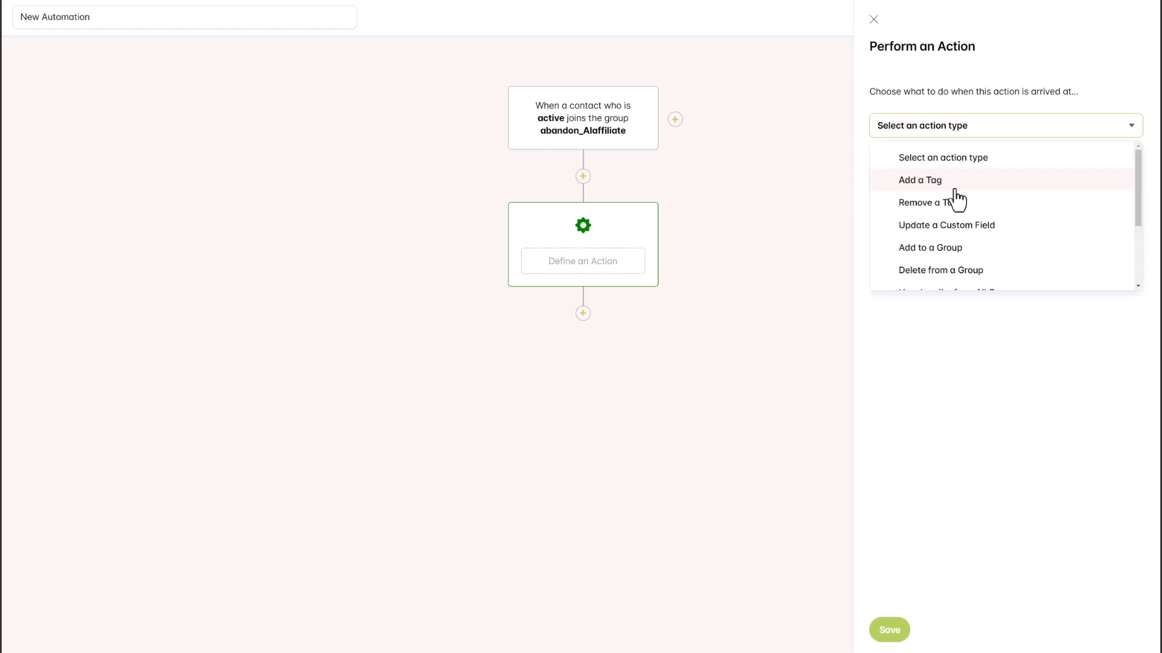
pyautogui.click(955, 189)
pyautogui.click(897, 633)
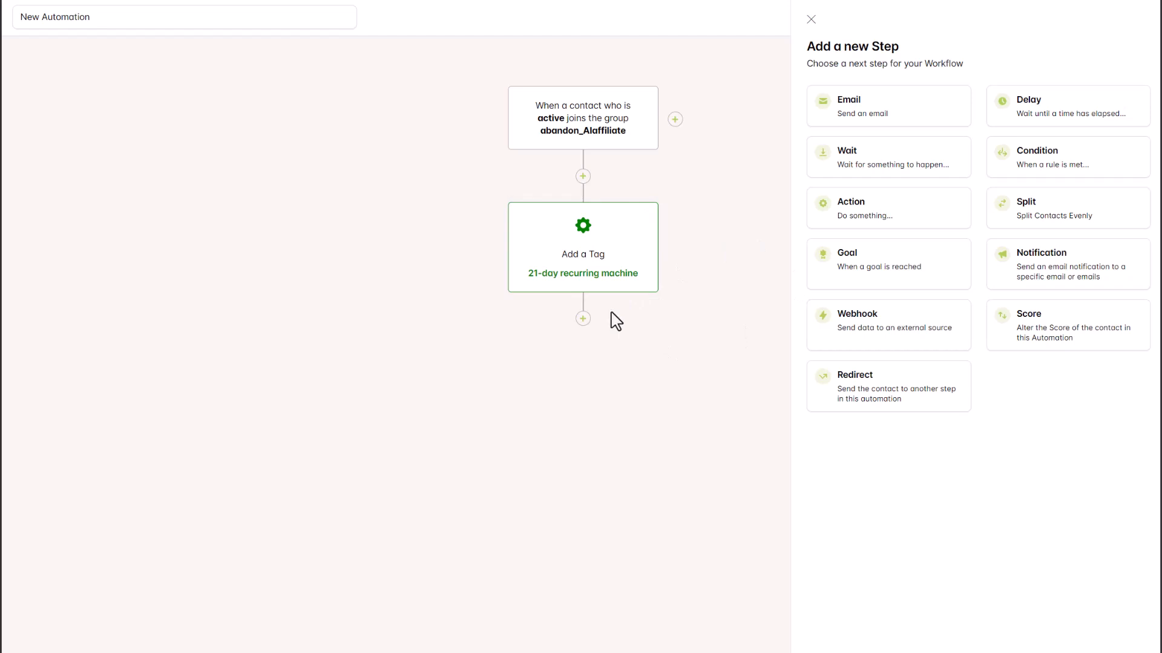
# Add a Split step with two lanes below the tag action.
pyautogui.click(1075, 216)
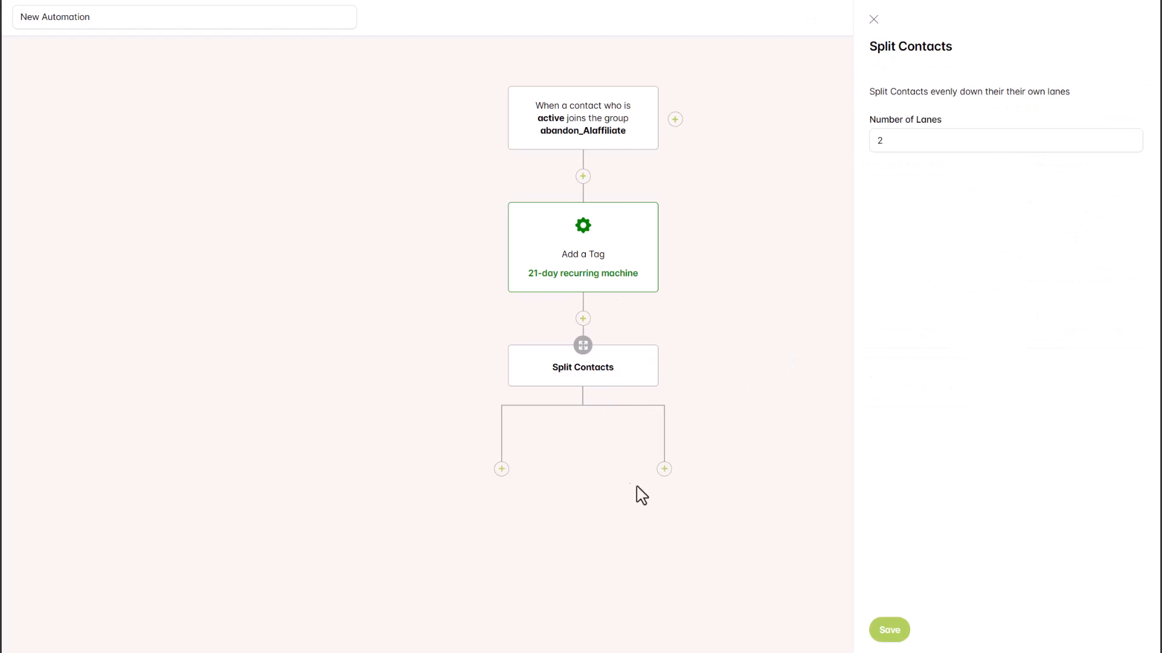
pyautogui.click(663, 470)
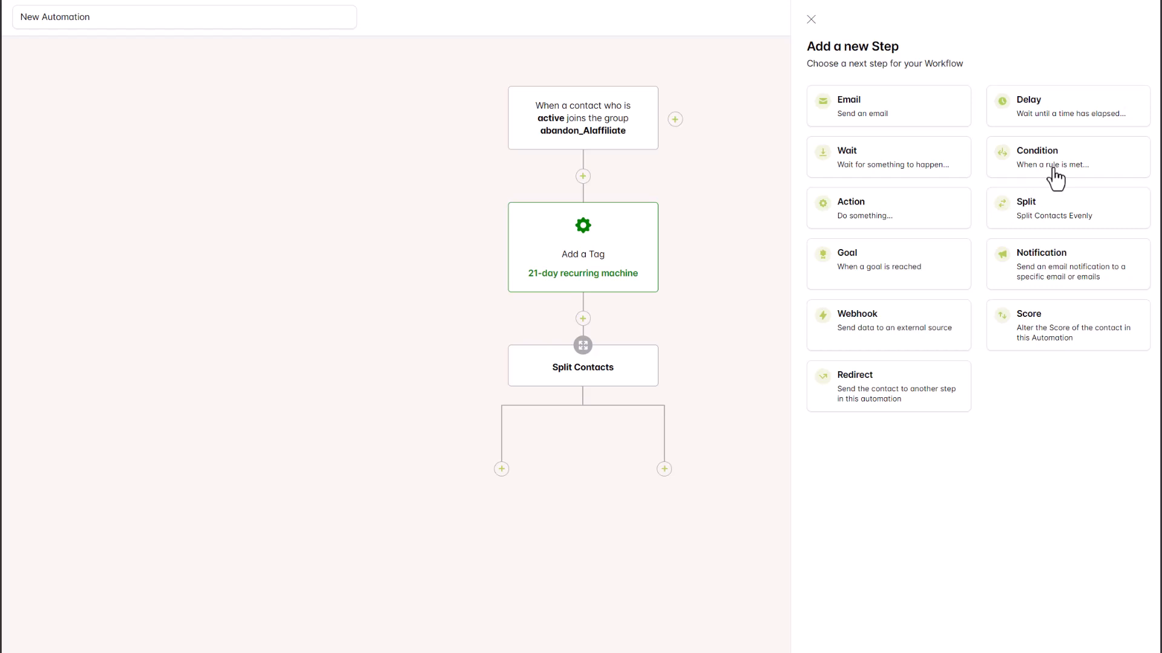
pyautogui.click(811, 19)
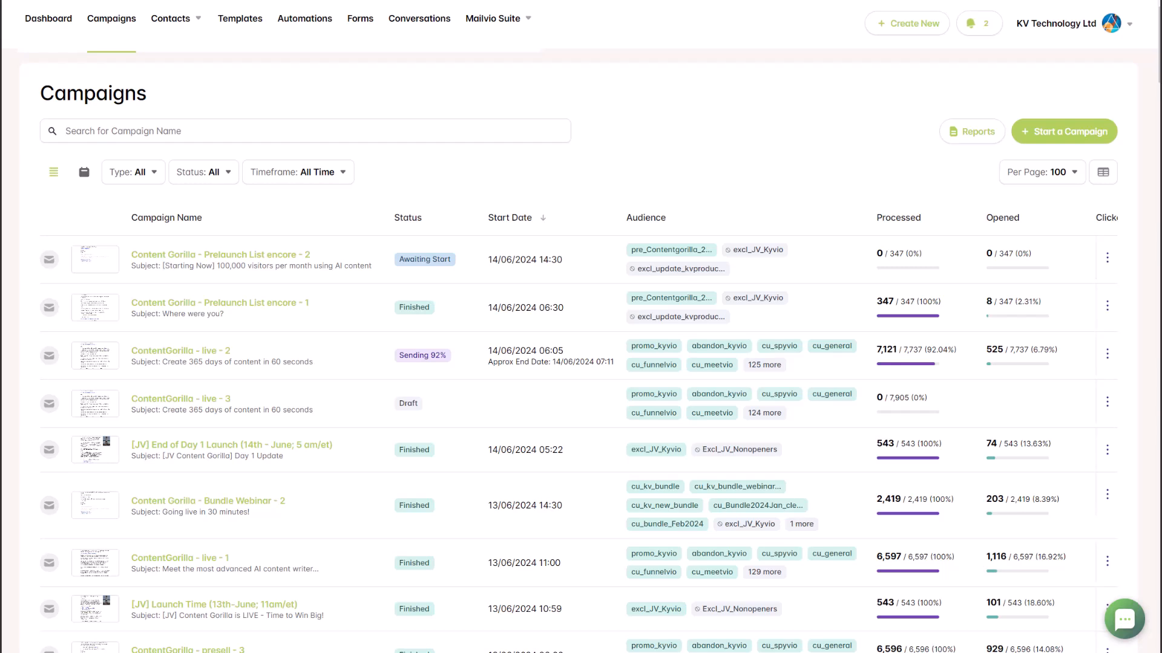
# Create an email campaign named Live Demo and choose the Kyvio2_users group as its recipients.
pyautogui.click(1027, 144)
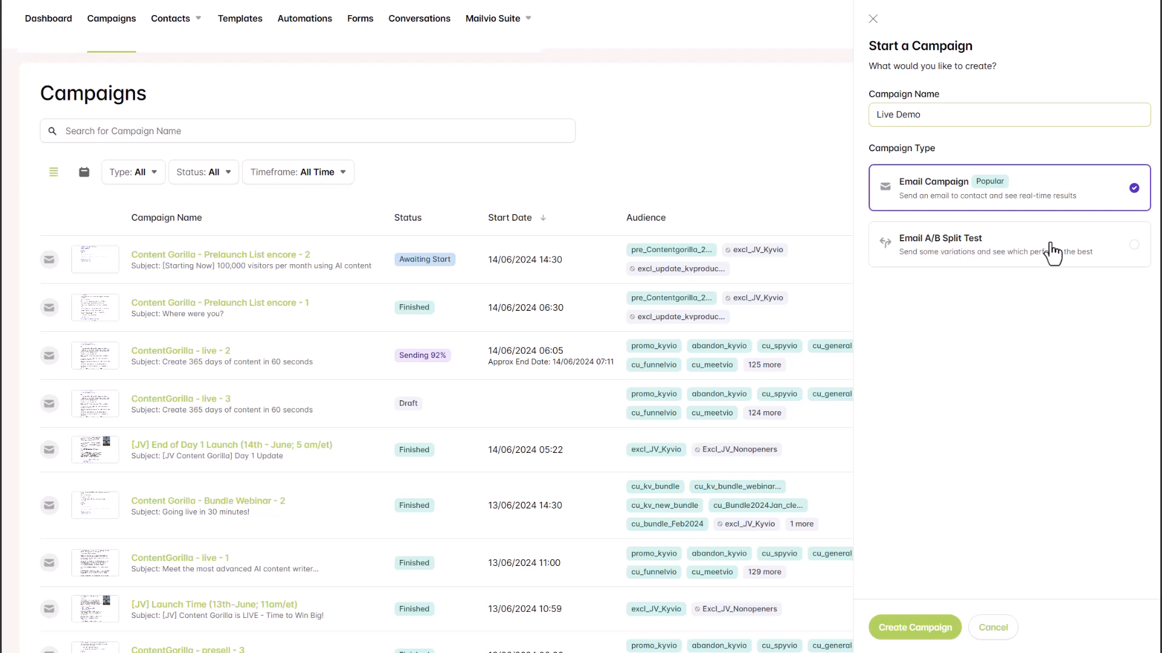
pyautogui.click(914, 627)
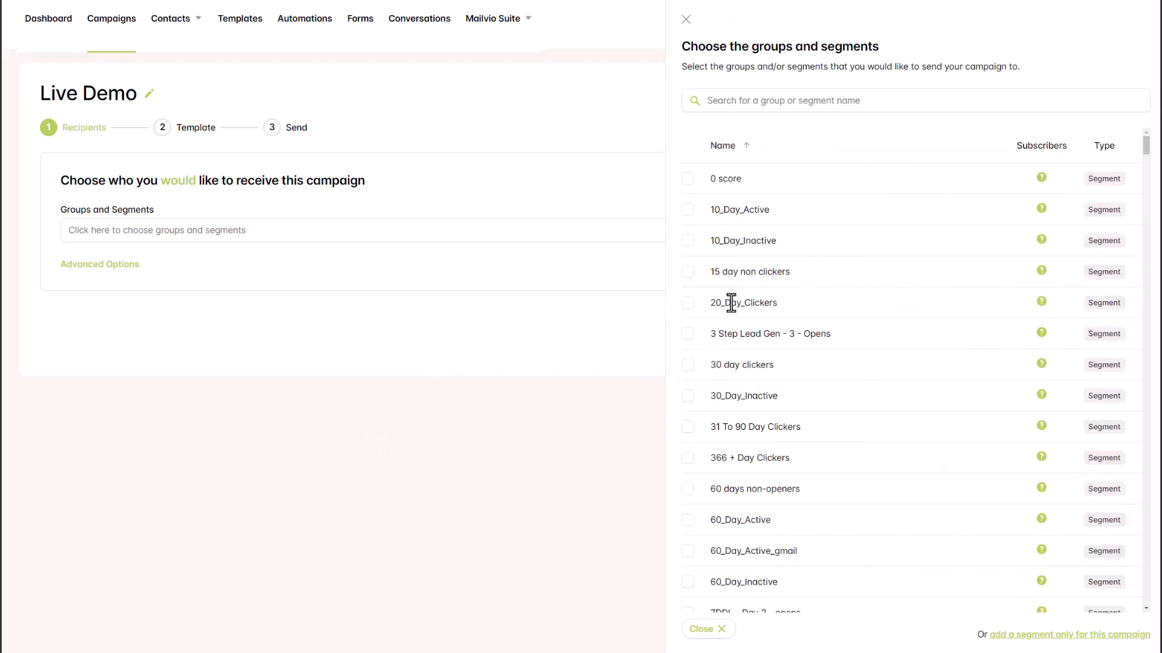
pyautogui.scroll(-4, 735, 393)
pyautogui.scroll(-20, 735, 427)
pyautogui.scroll(-8, 744, 430)
pyautogui.scroll(-3, 824, 394)
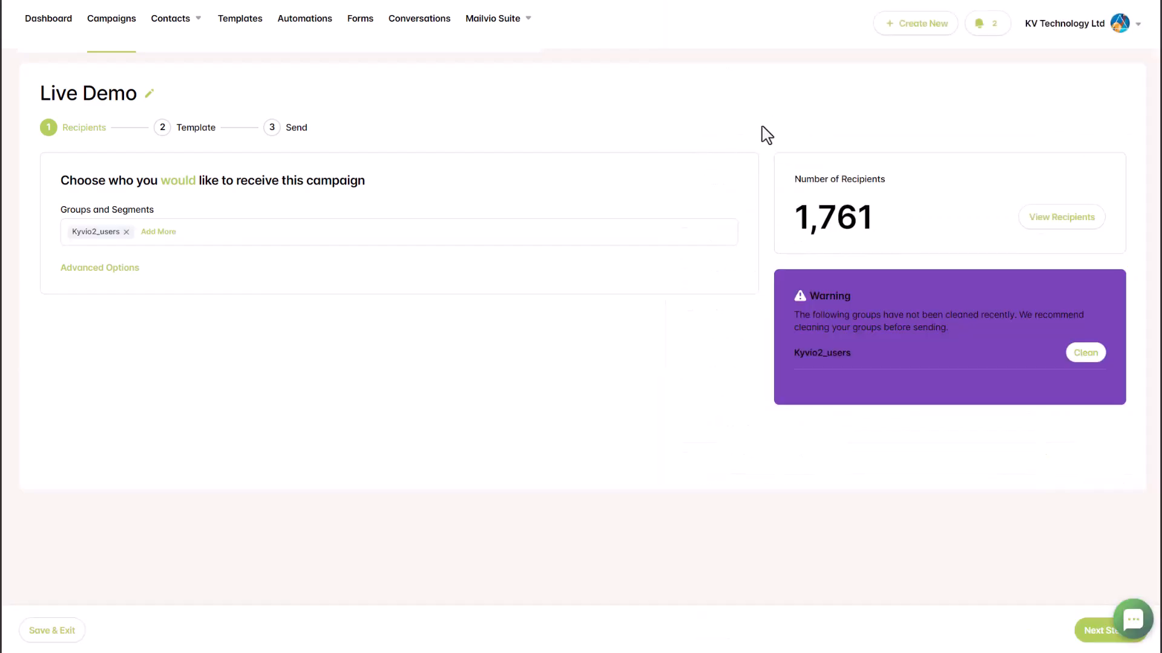
# Review the advanced recipient options, including the picker for excluded groups and segments, without making changes.
pyautogui.click(103, 272)
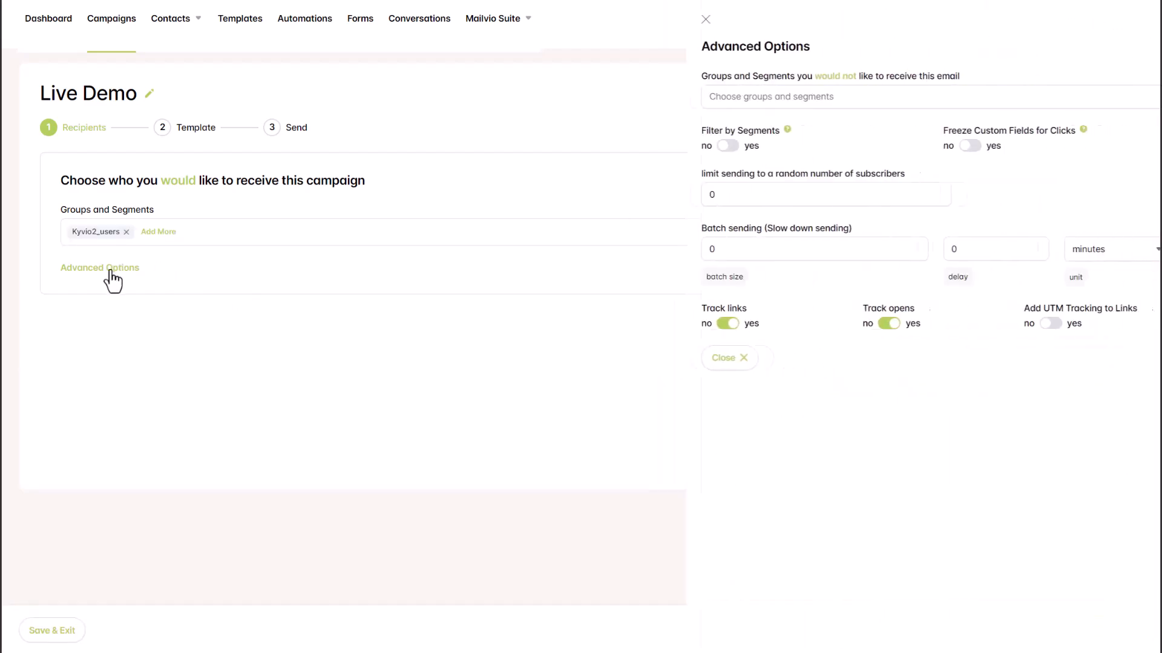
pyautogui.click(821, 100)
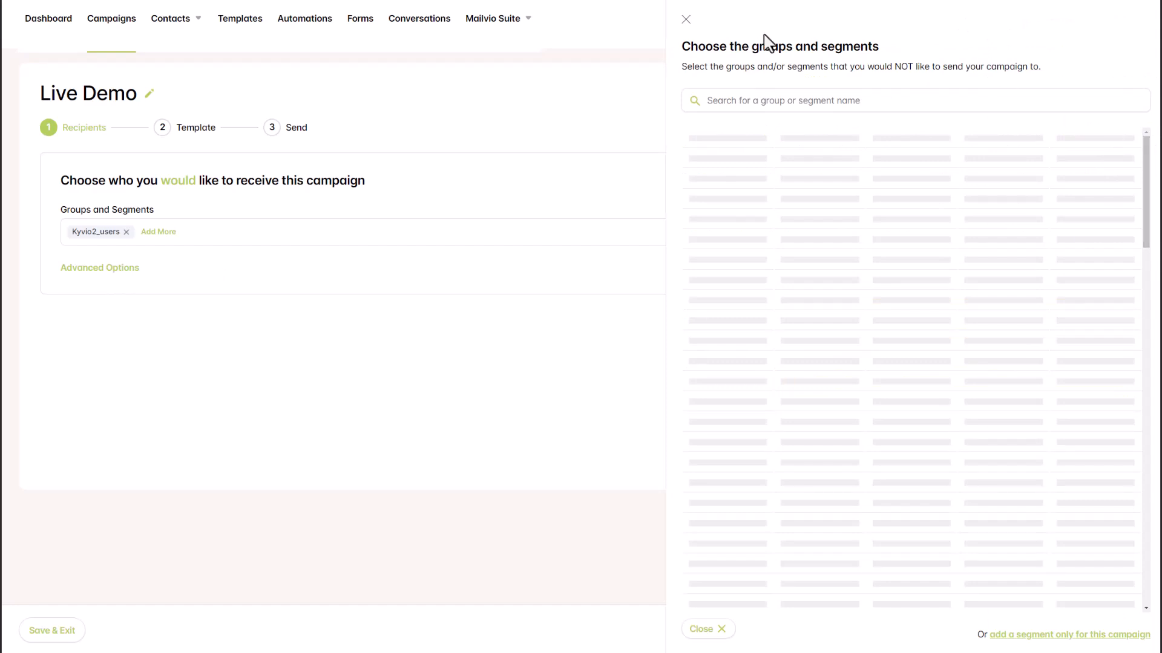
pyautogui.click(606, 193)
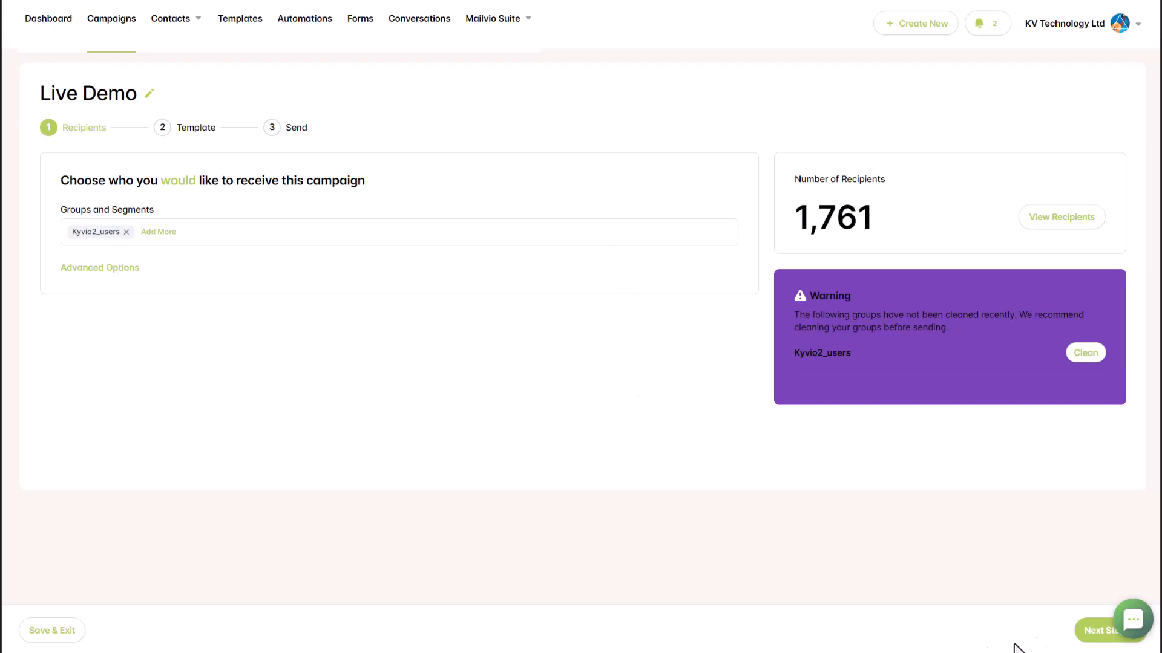
# Continue to the template stage and choose the SoftCo It's Our Birthday template from the Website themes.
pyautogui.click(1083, 633)
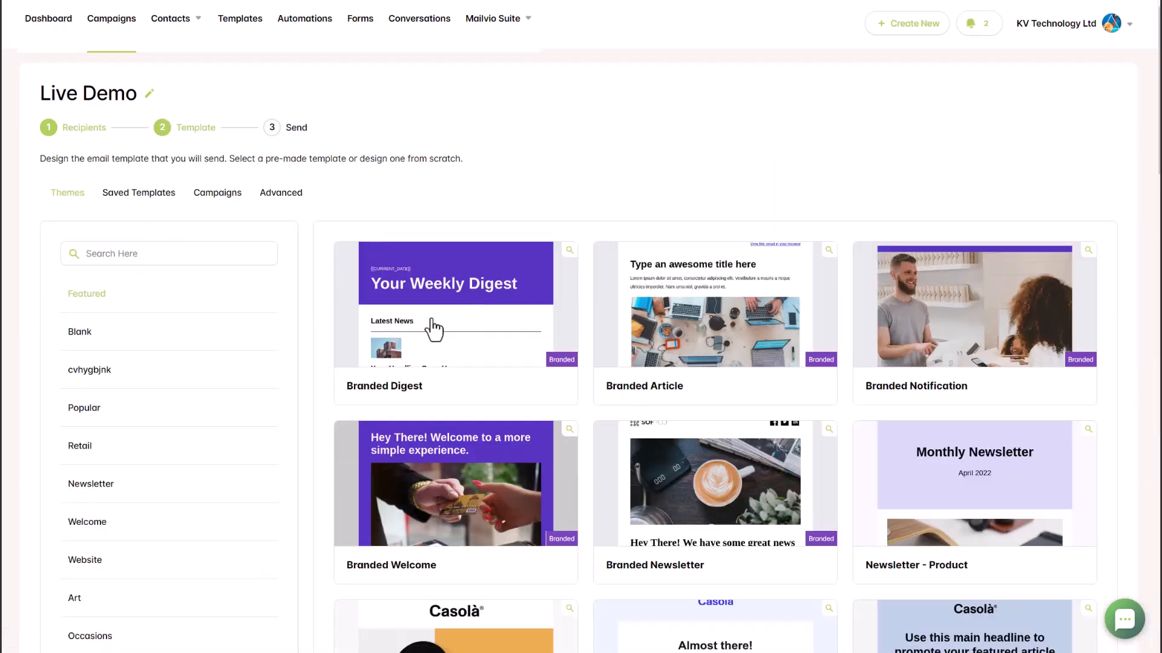
pyautogui.scroll(-2, 348, 410)
pyautogui.scroll(-6, 348, 410)
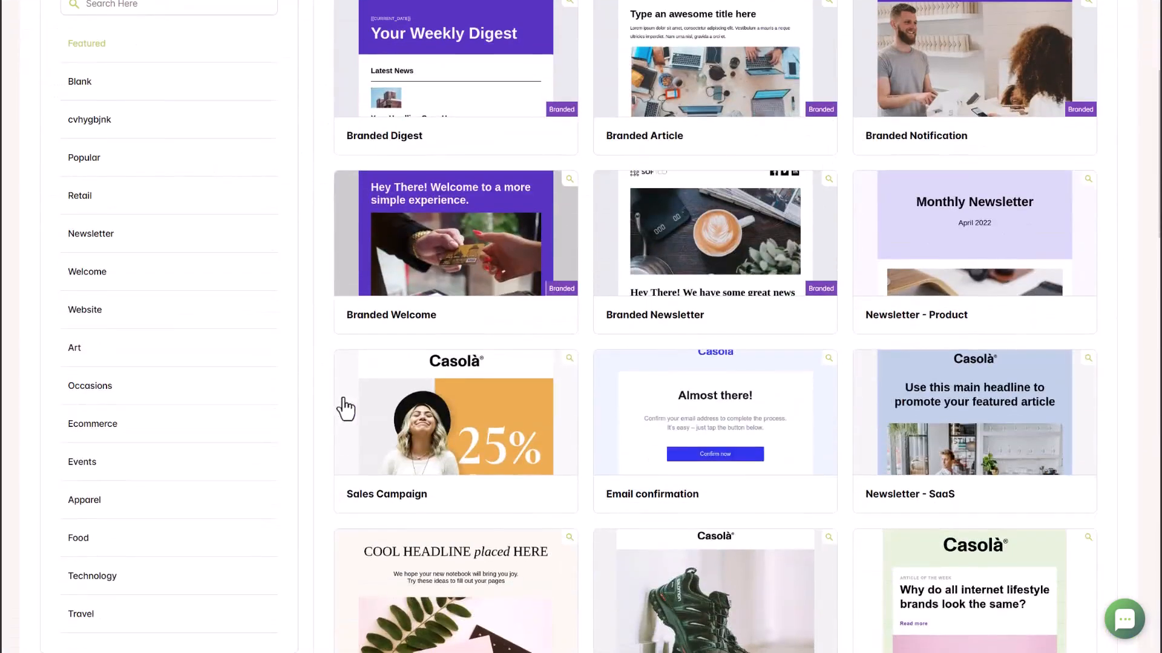
pyautogui.scroll(5, 208, 363)
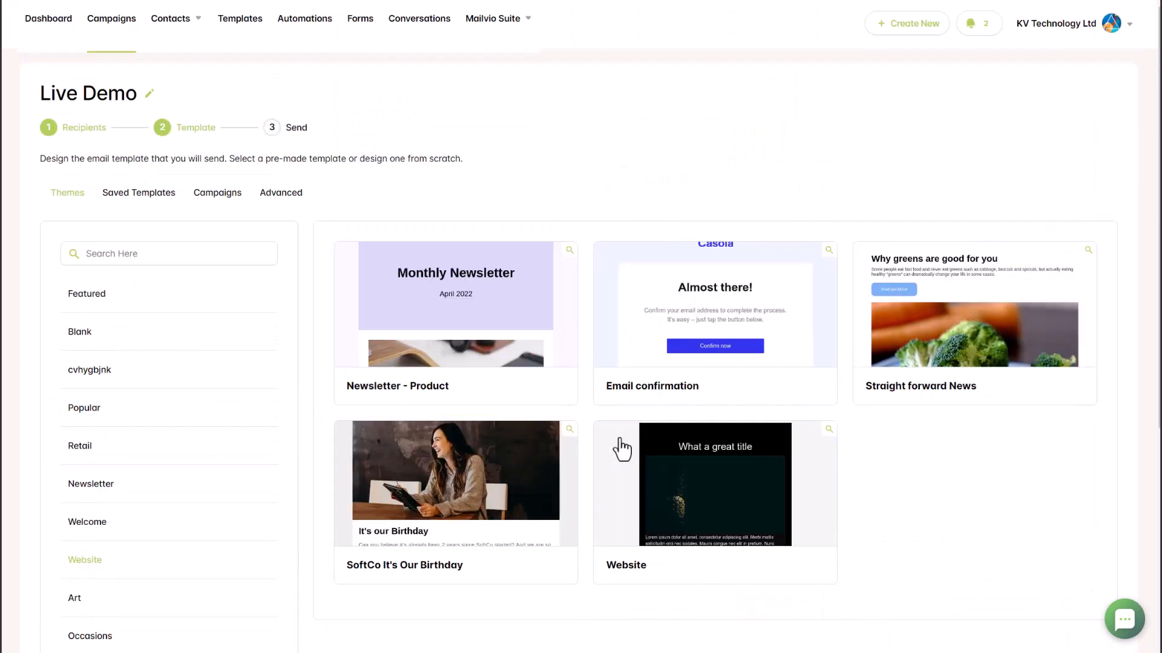
pyautogui.click(426, 576)
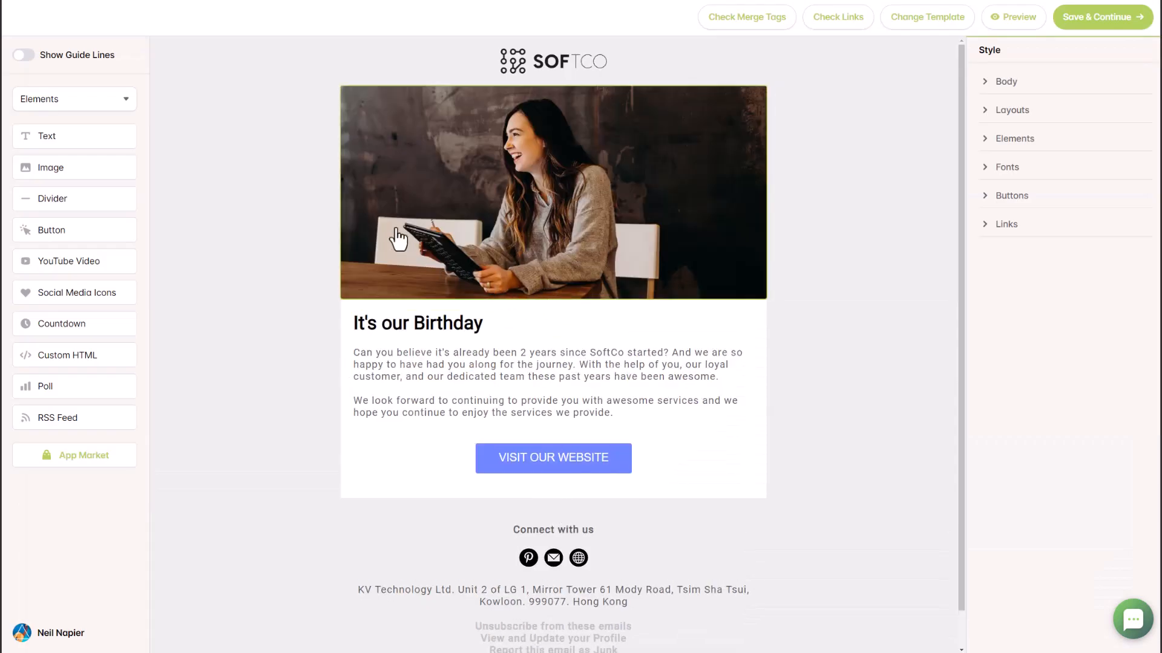
# Insert a text block directly below the header image and a 2 Column layout beneath that text.
pyautogui.moveTo(93, 128); pyautogui.dragTo(591, 302)
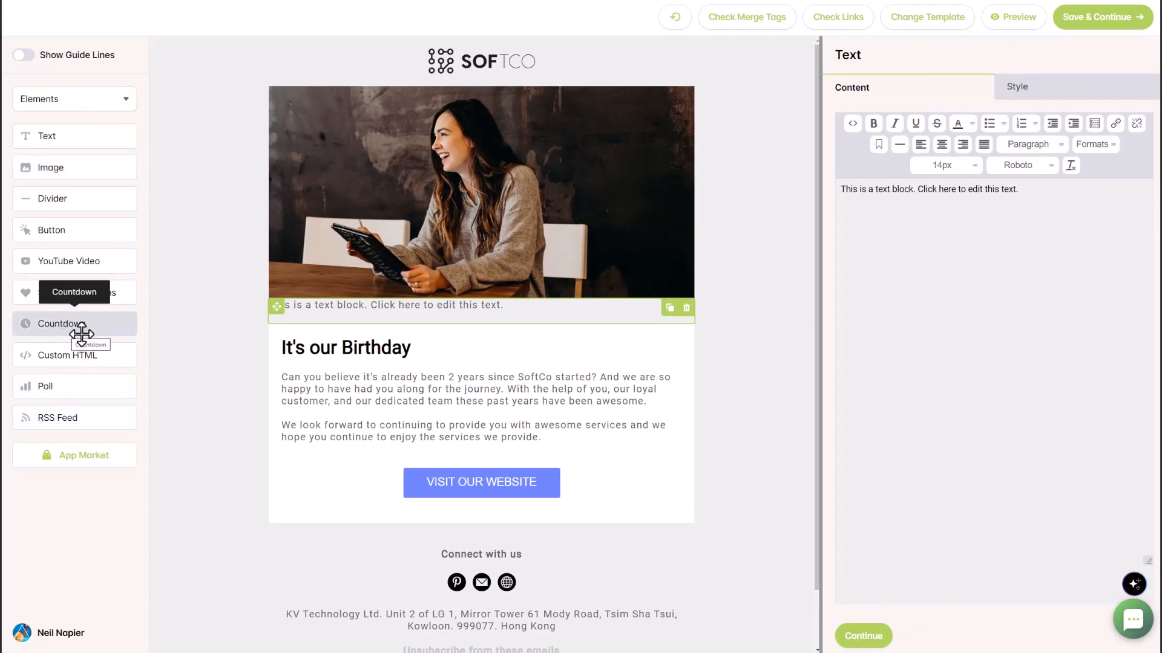
pyautogui.click(90, 105)
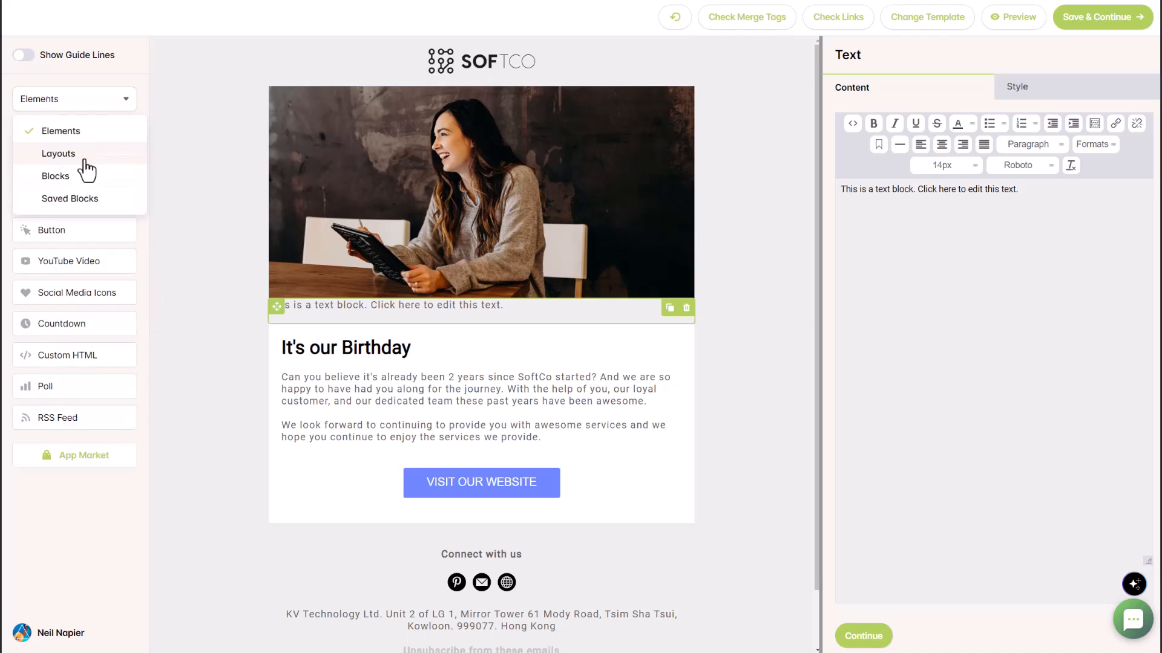
pyautogui.click(84, 158)
pyautogui.moveTo(86, 166); pyautogui.dragTo(453, 342)
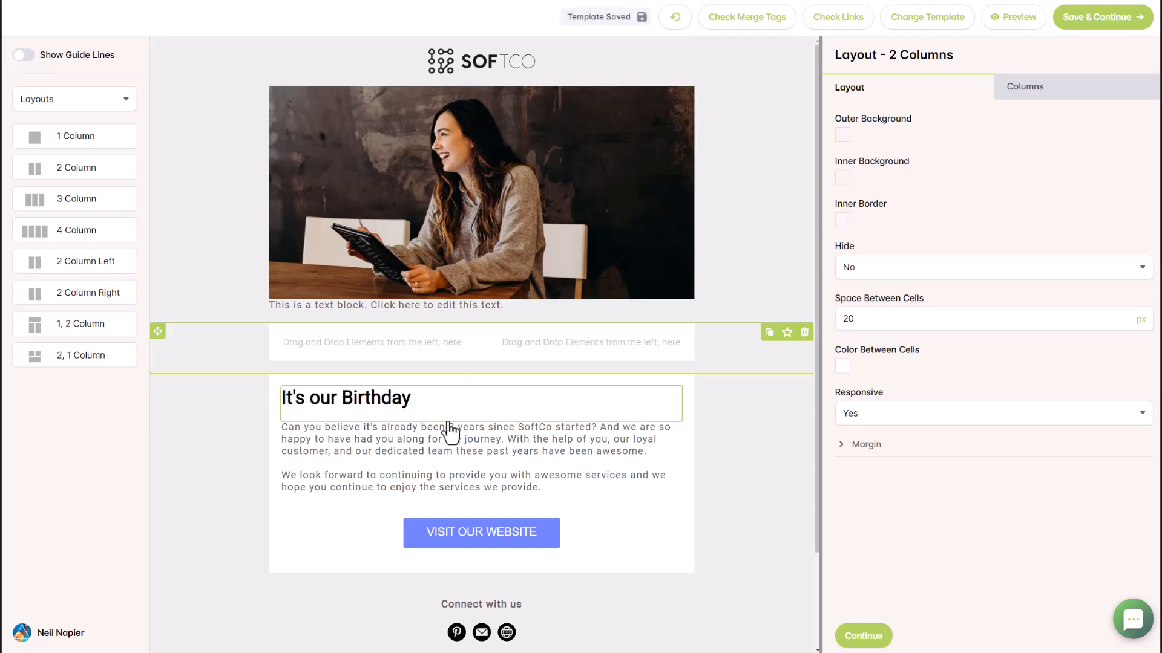
# Save the email design, continue to the send stage, and review the sender and schedule settings.
pyautogui.scroll(-2, 426, 542)
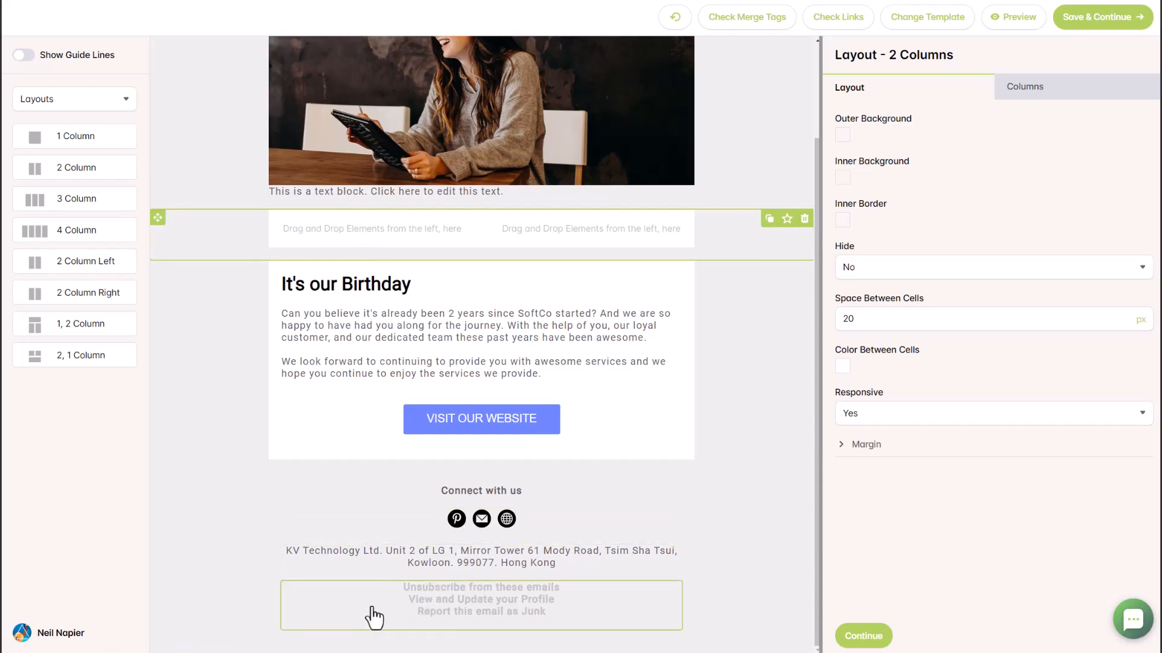
pyautogui.scroll(2, 548, 515)
pyautogui.click(1087, 25)
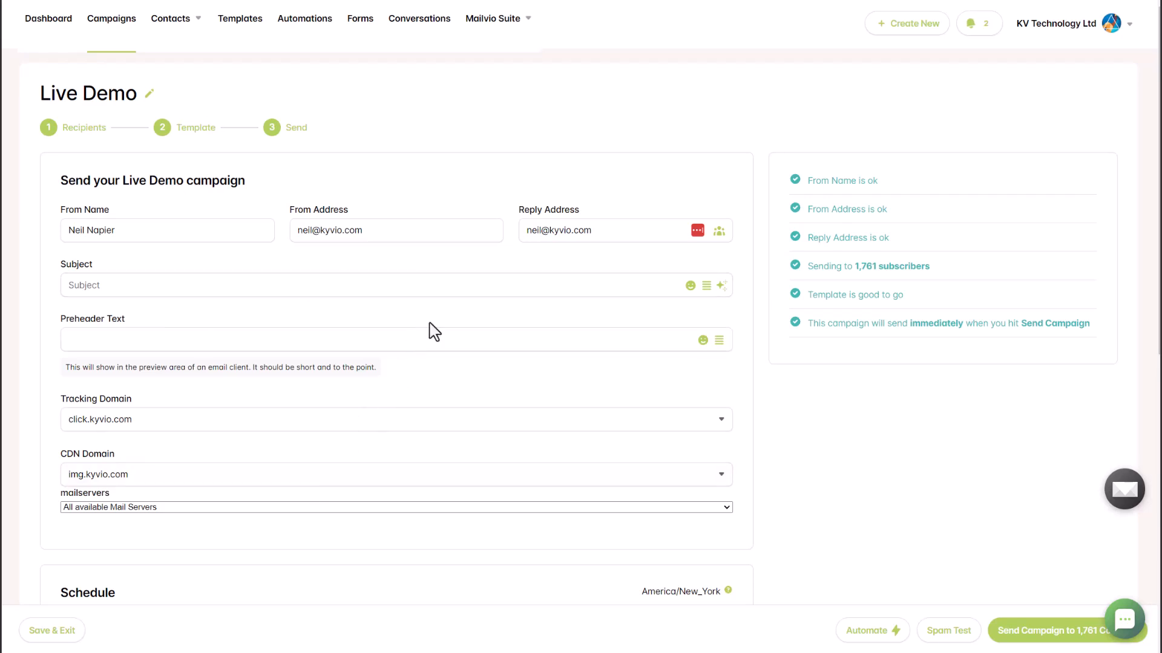
pyautogui.scroll(-2, 418, 484)
pyautogui.scroll(-2, 406, 496)
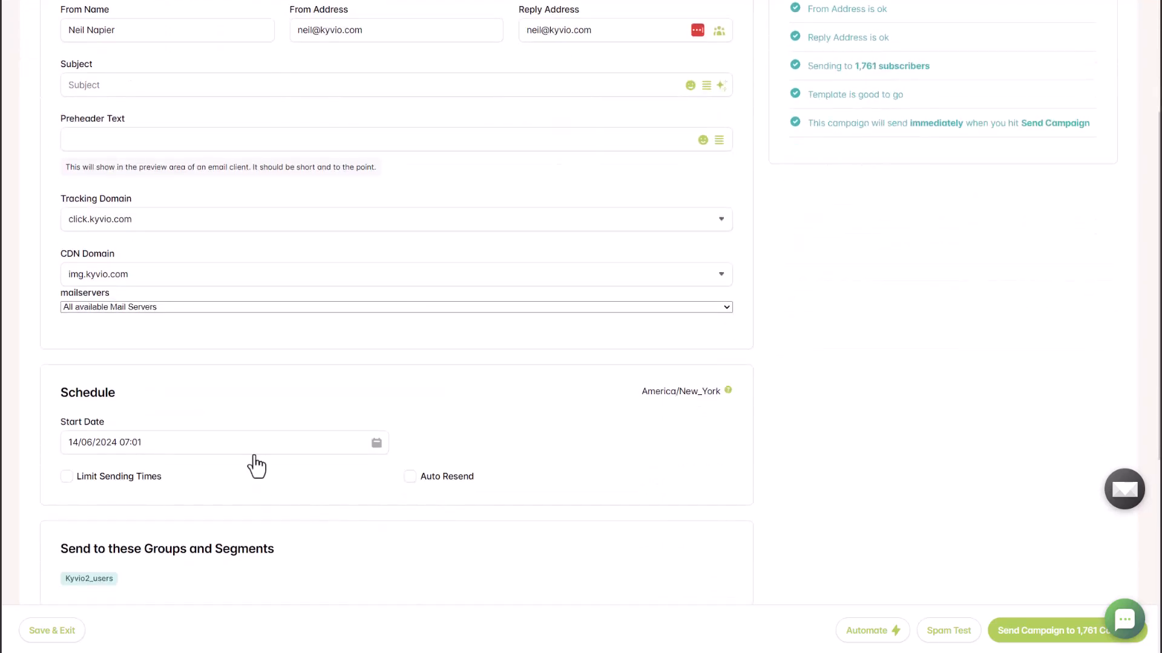
# Review the rest of the campaign's send settings, including the groups and segments it goes to.
pyautogui.scroll(-2, 392, 520)
pyautogui.scroll(-1, 394, 520)
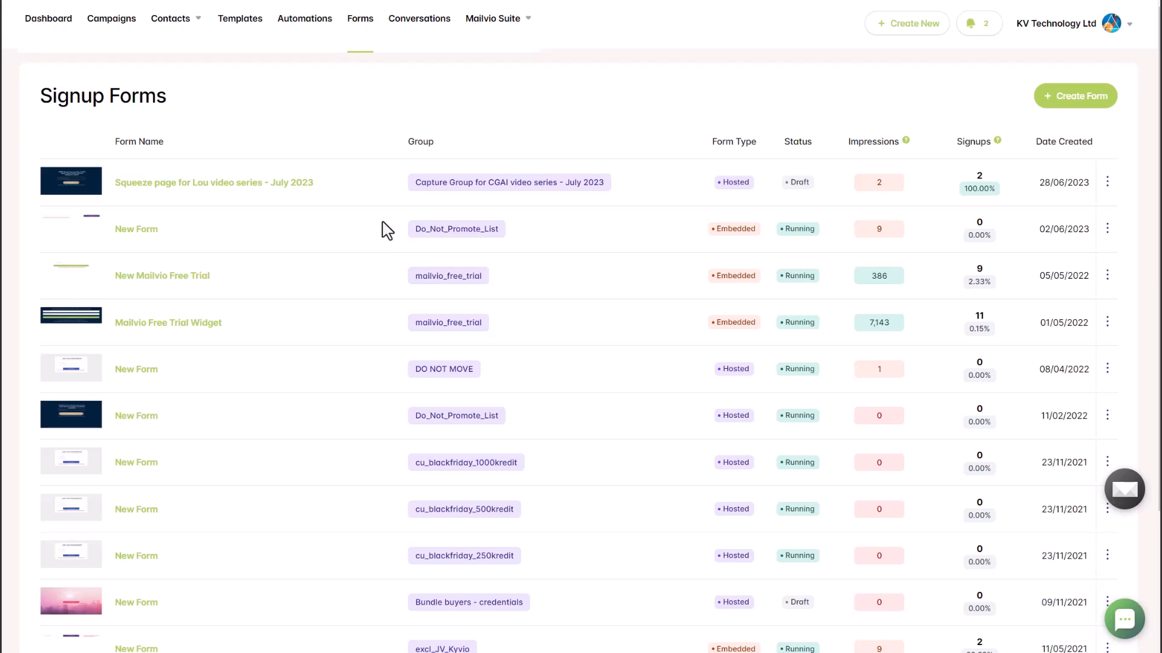
# Create a regular signup form for the Bundle buyers - credentials group using the hosted Simple template.
pyautogui.click(1080, 100)
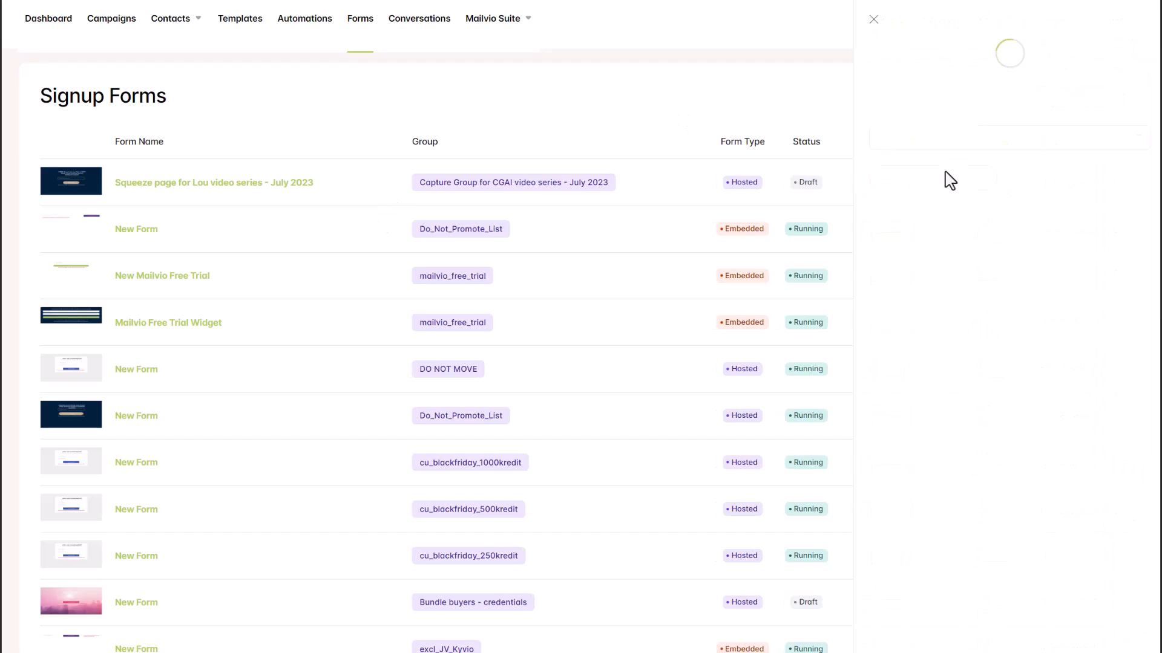
pyautogui.click(935, 141)
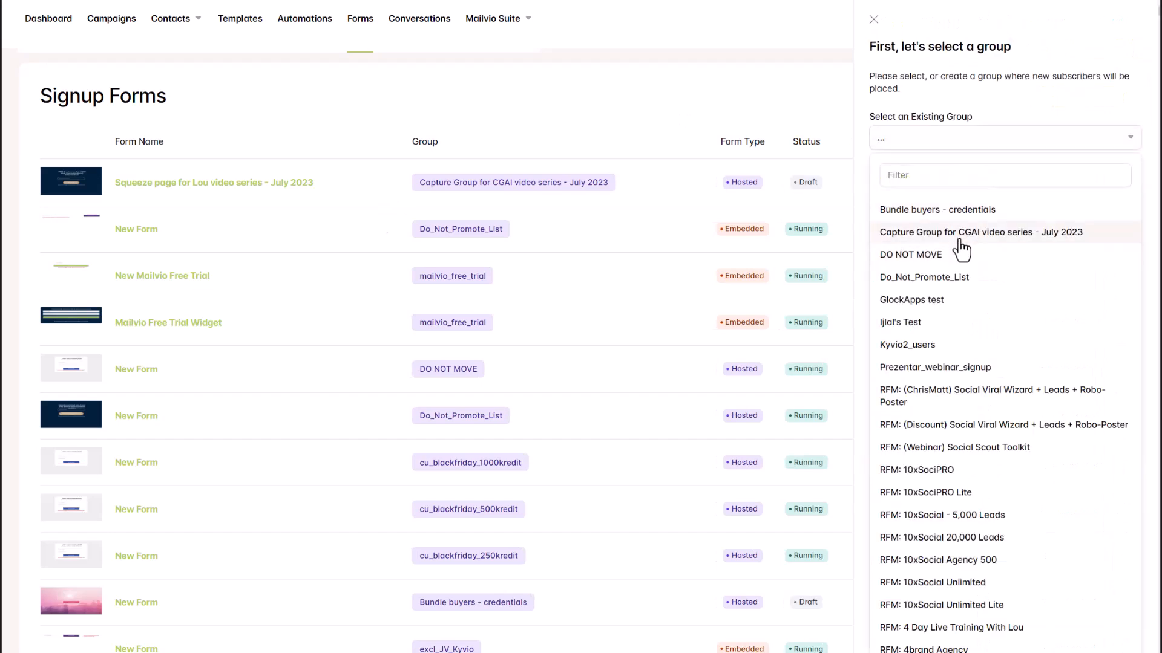
pyautogui.click(959, 225)
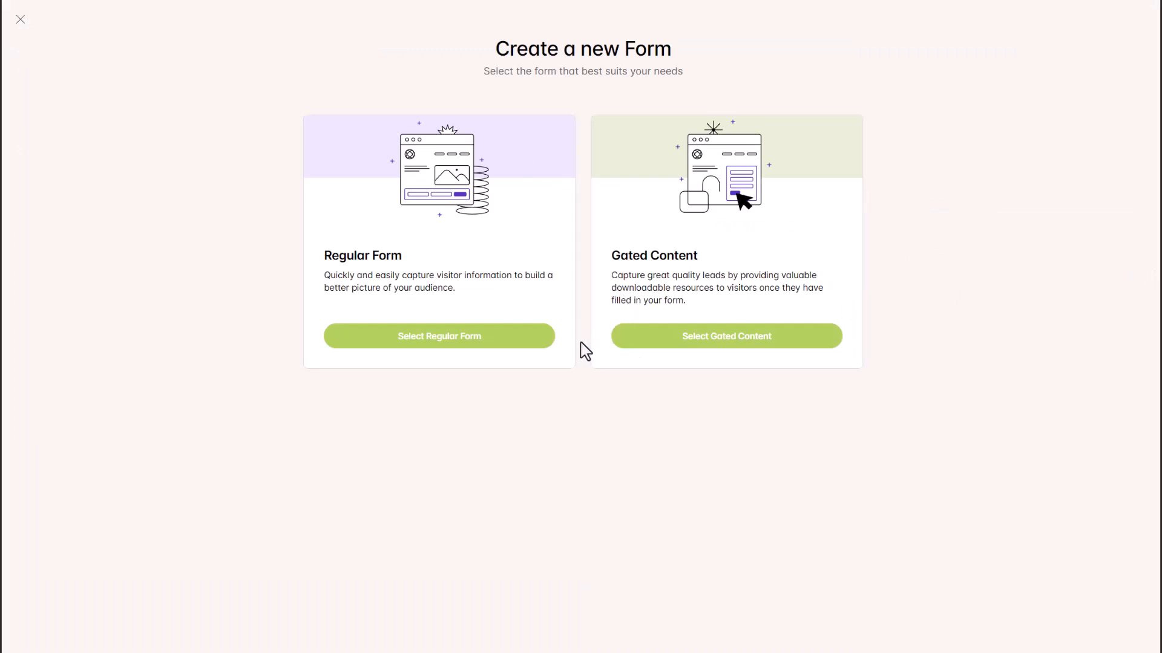
pyautogui.click(529, 345)
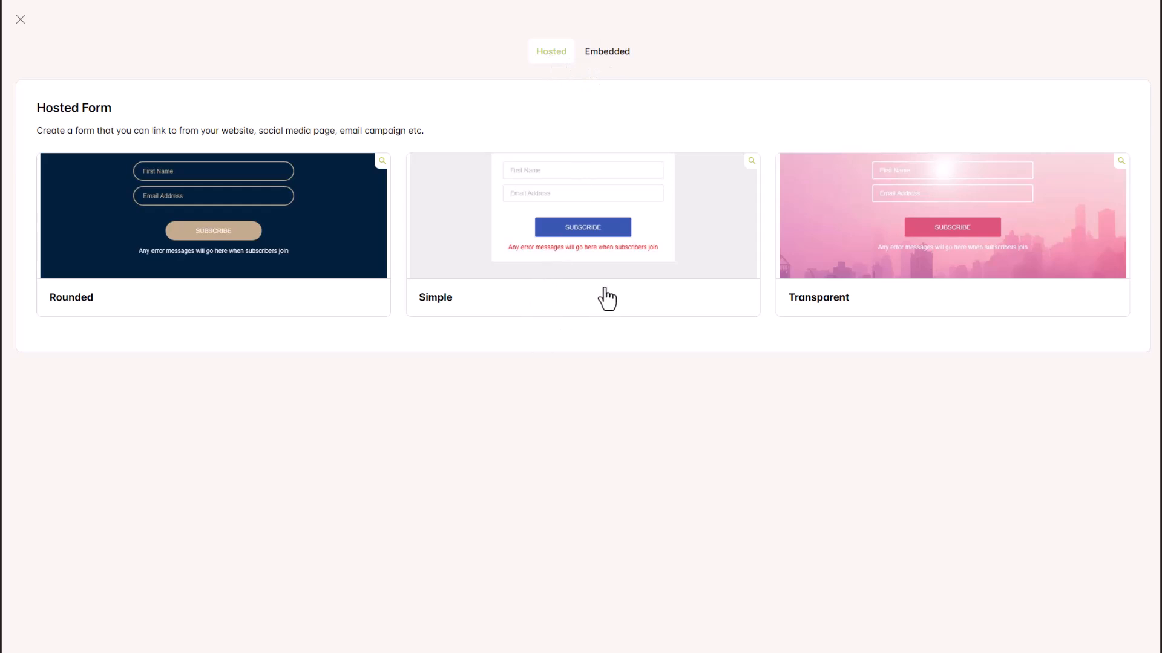
pyautogui.click(581, 304)
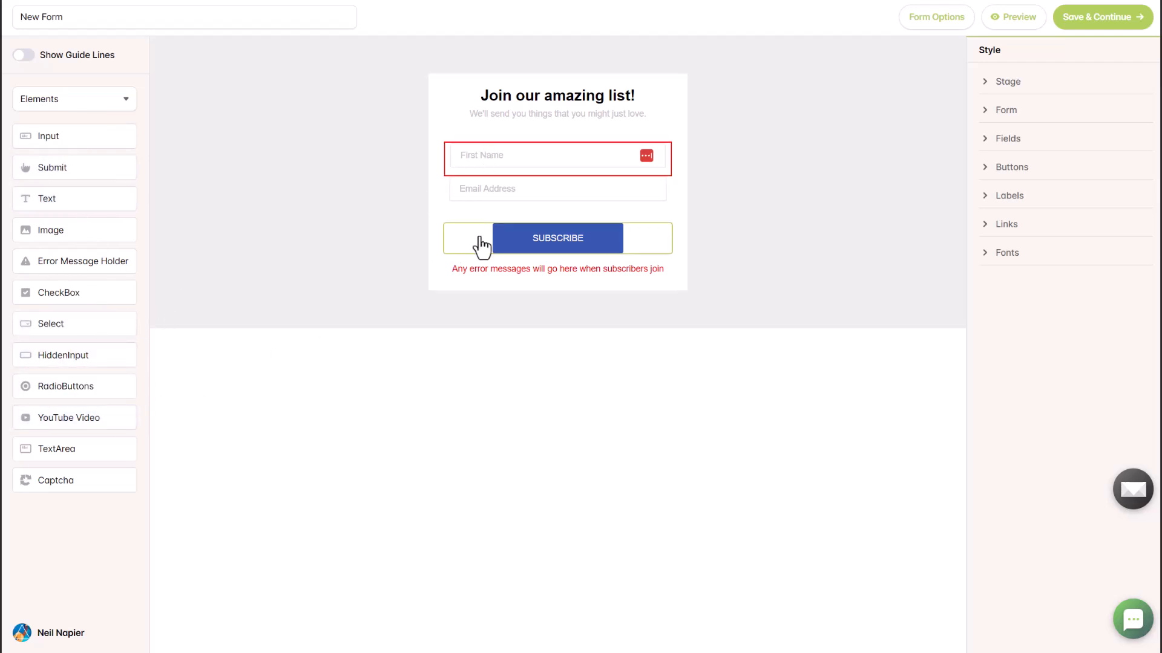
# Delete the First Name input field from the signup form.
pyautogui.click(521, 159)
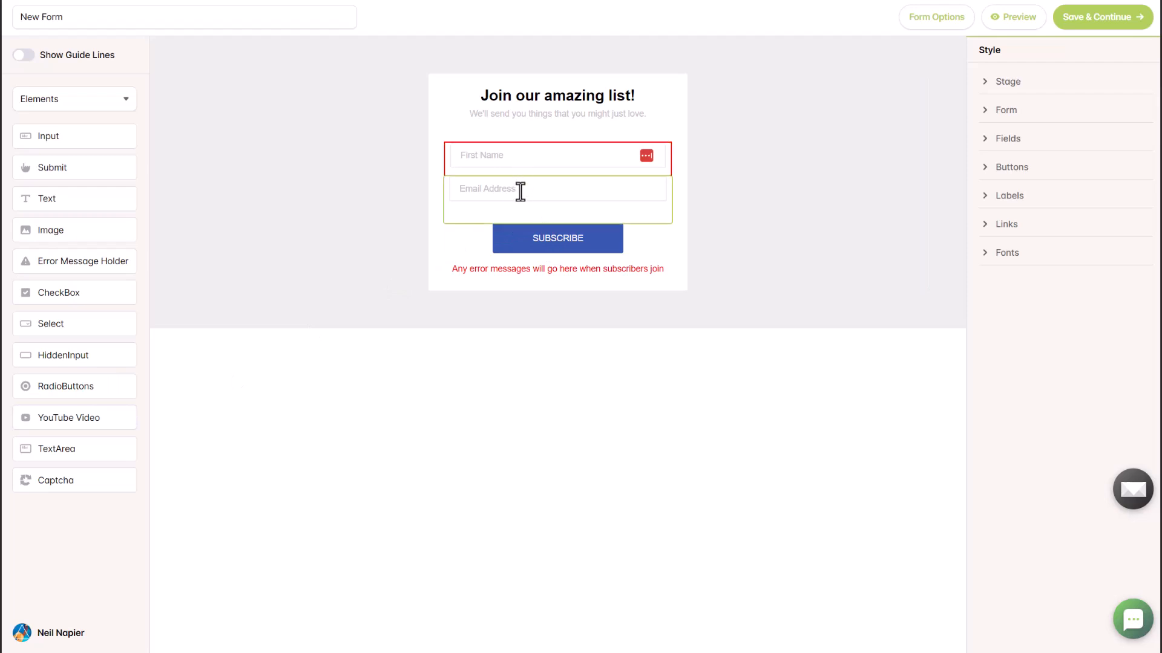
pyautogui.click(560, 158)
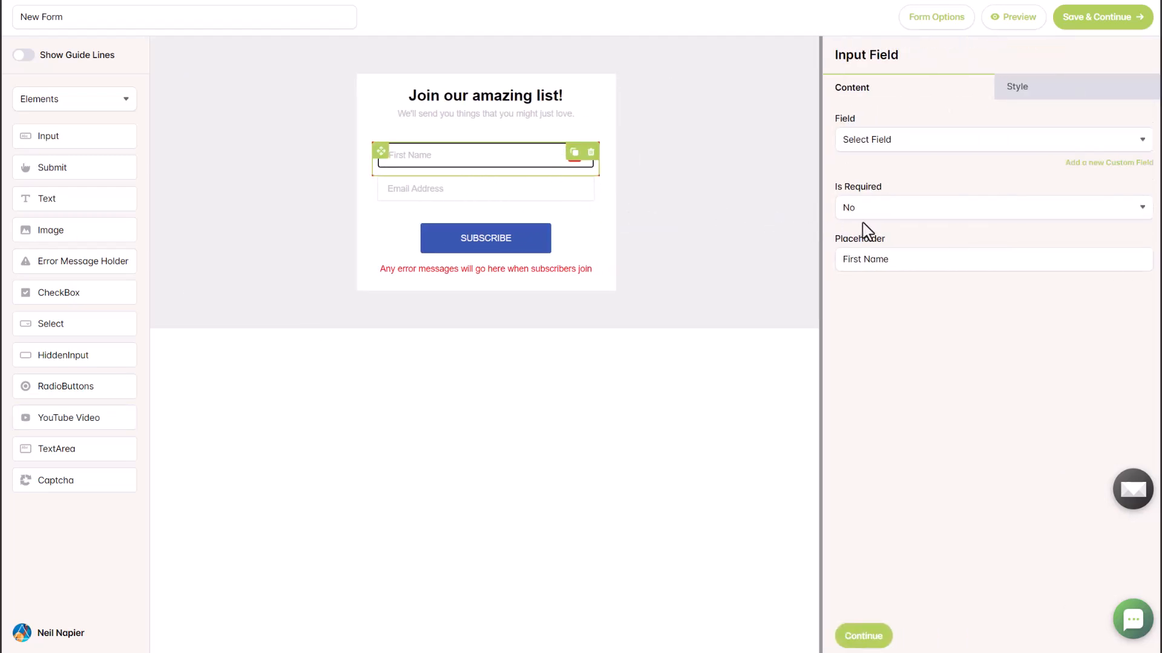
pyautogui.click(590, 152)
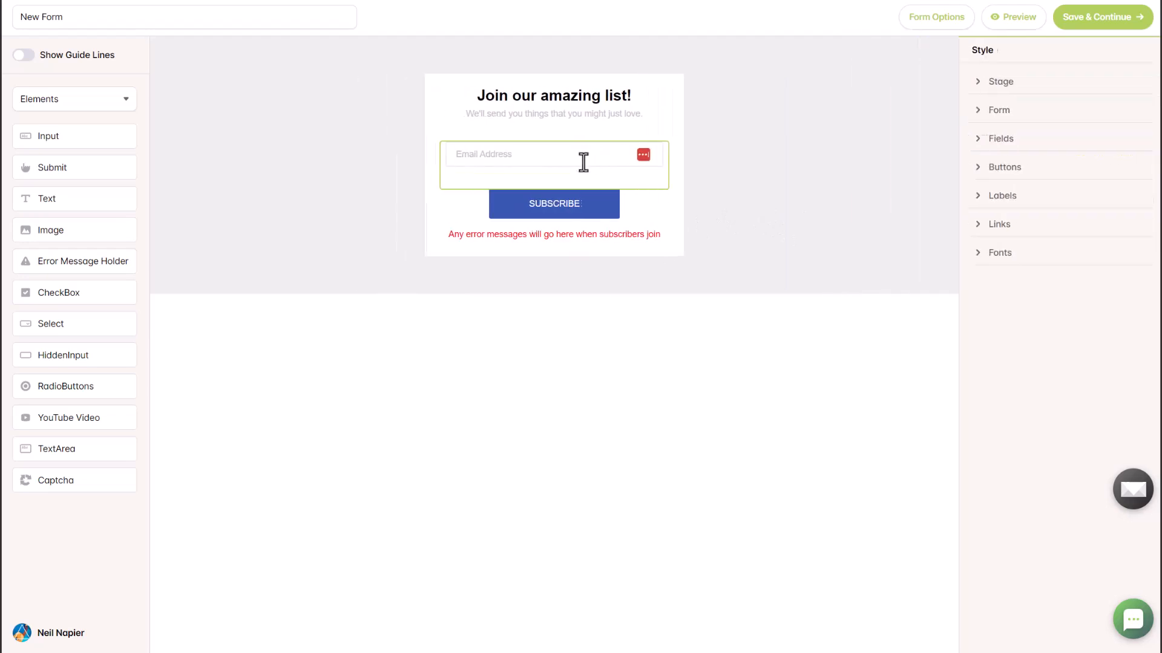
# Look over the Subscribe button's style options without changes, and save the form design to continue the setup.
pyautogui.click(565, 210)
pyautogui.click(1077, 106)
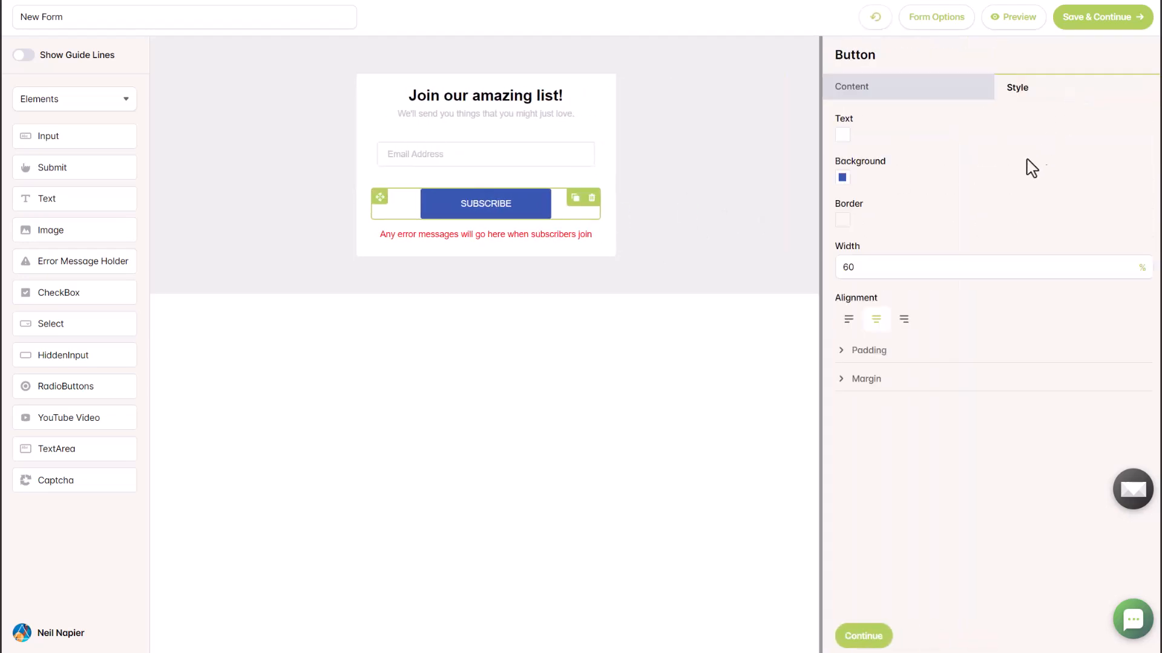
pyautogui.click(1077, 27)
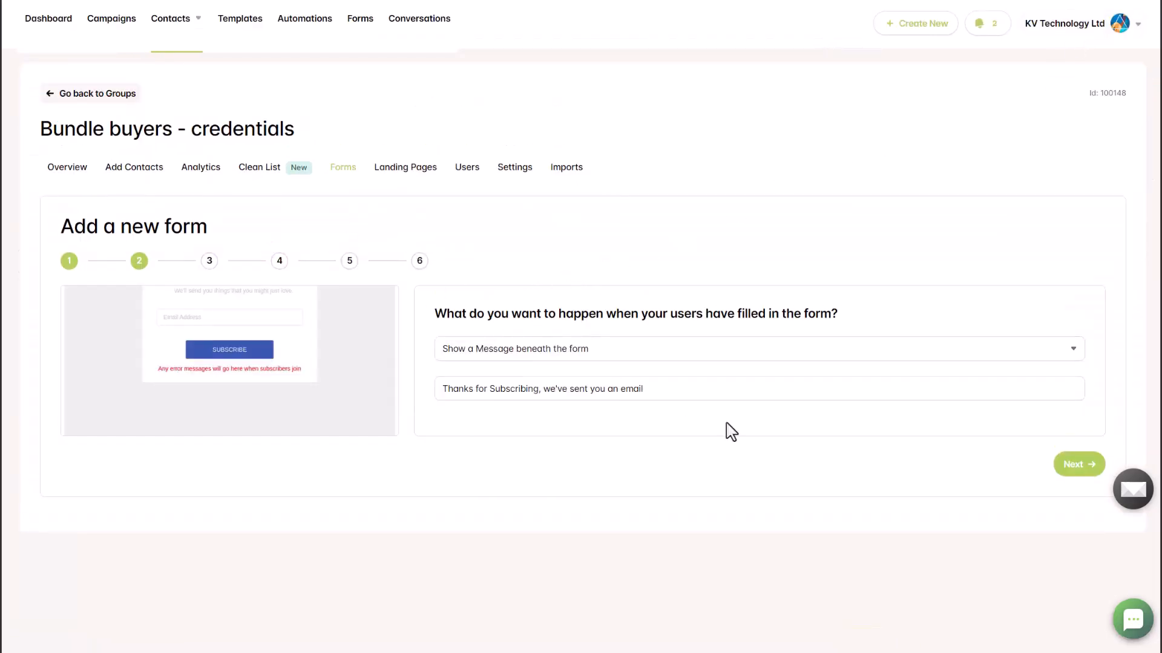
# Complete the form setup with the default thank-you message and no confirmation email, and highlight the hosted form's link.
pyautogui.click(1070, 472)
pyautogui.click(1071, 475)
pyautogui.moveTo(1077, 470); pyautogui.dragTo(1063, 487)
pyautogui.click(1068, 470)
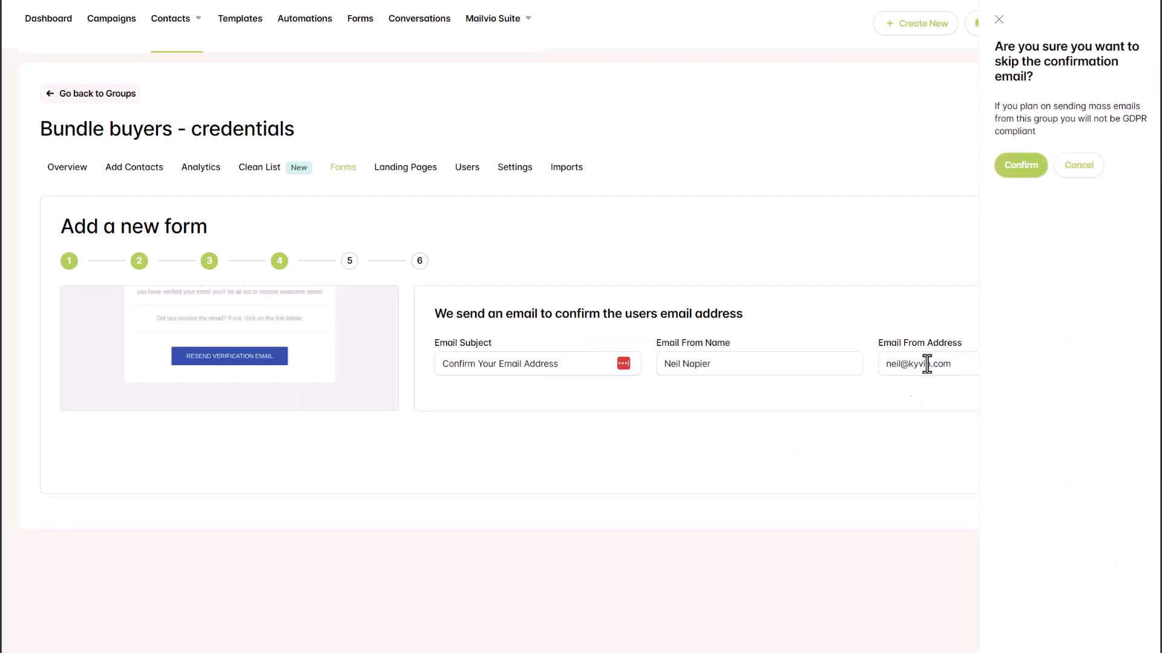
pyautogui.click(959, 164)
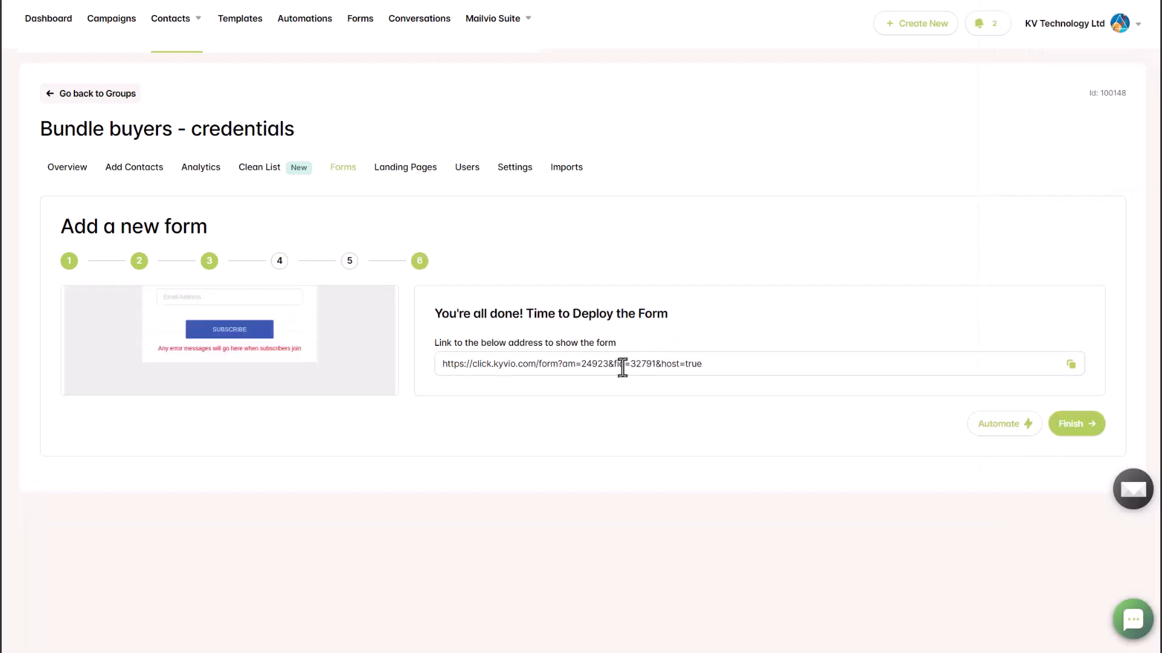
pyautogui.moveTo(696, 372); pyautogui.dragTo(448, 371)
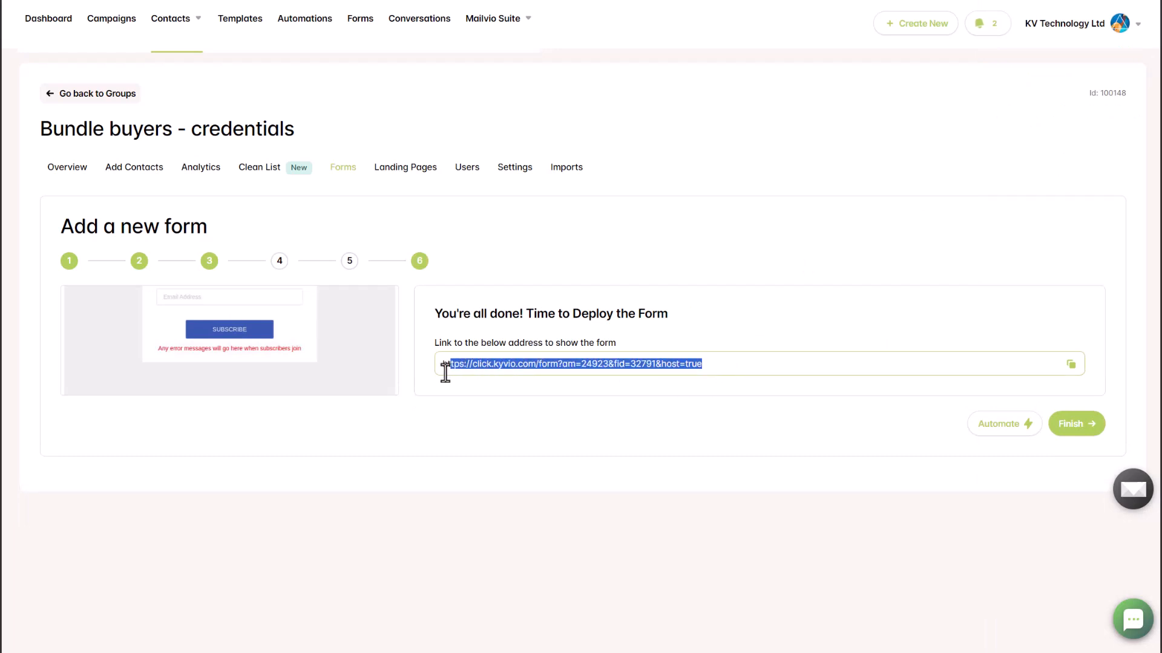